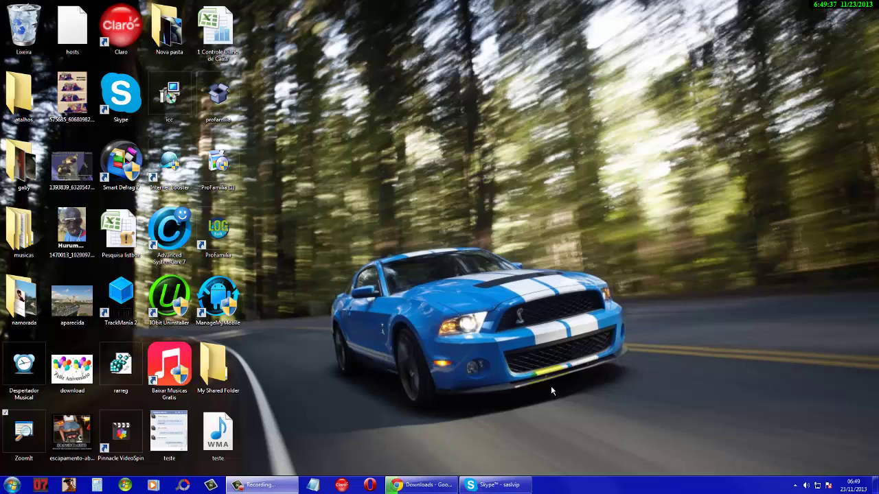
Open the OrçamentoPessoal2 workbook from the online folder inside dowload via Meu Computador
click(462, 311)
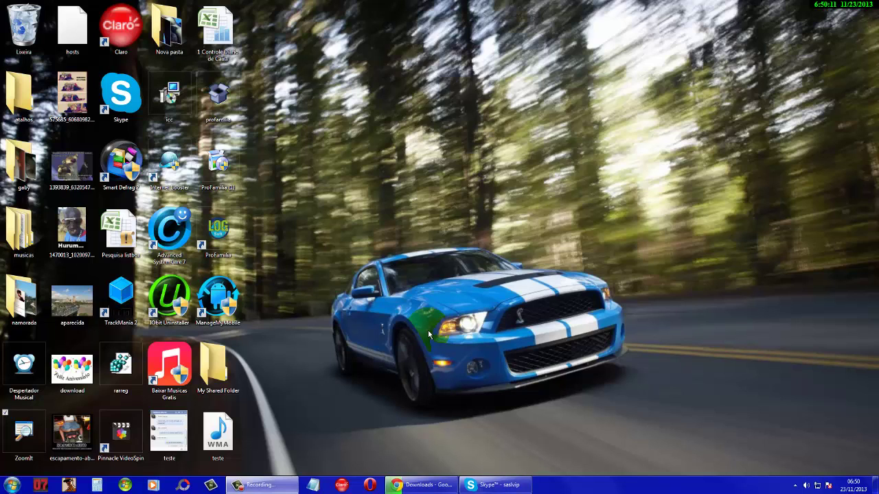
click(9, 487)
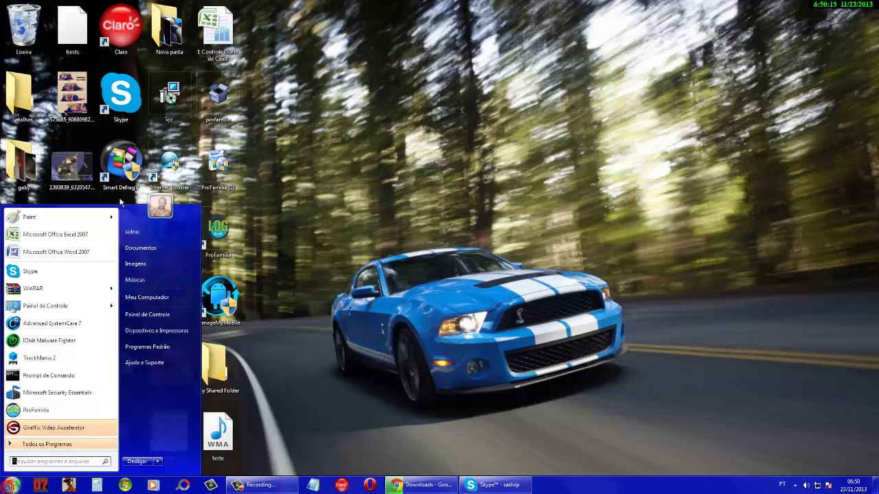
click(160, 296)
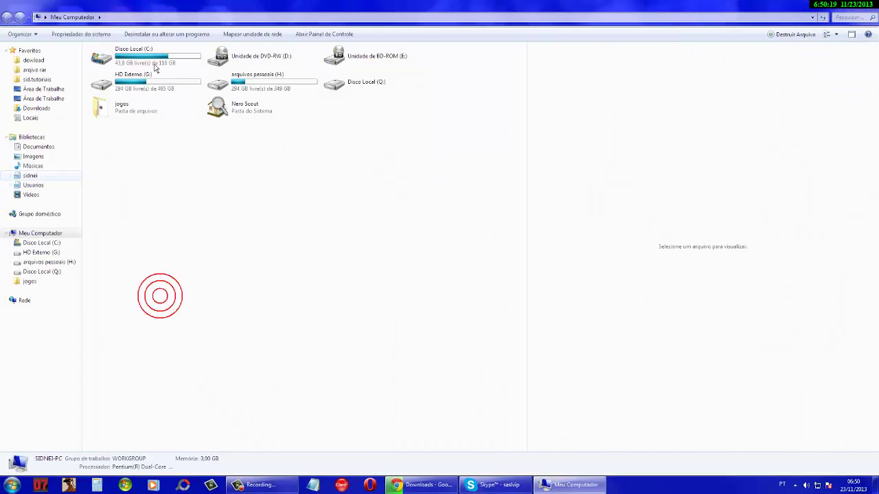
click(25, 60)
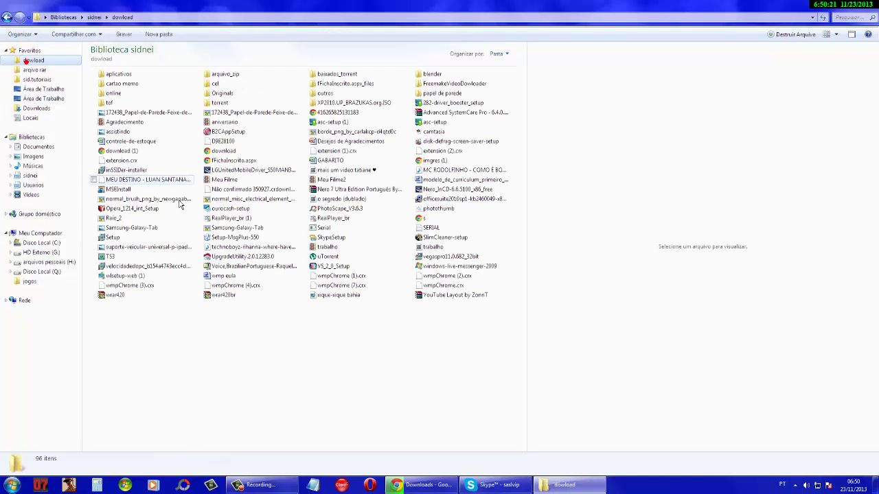
click(26, 61)
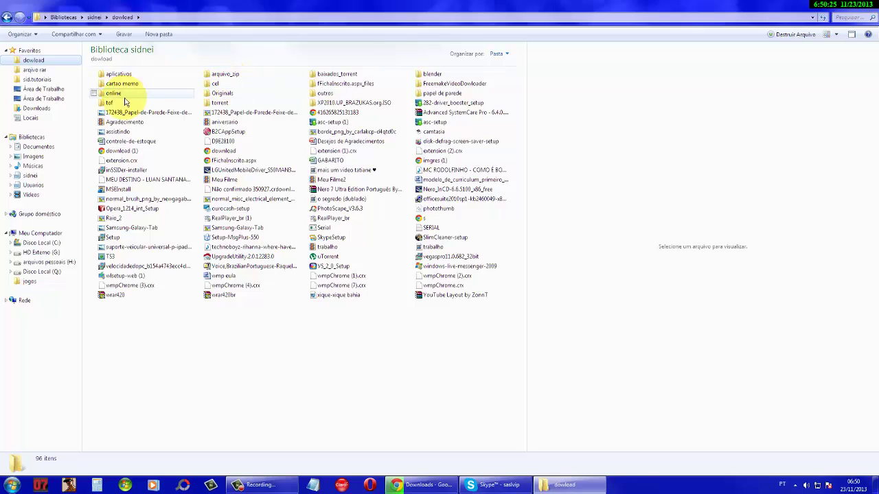
double_click(120, 94)
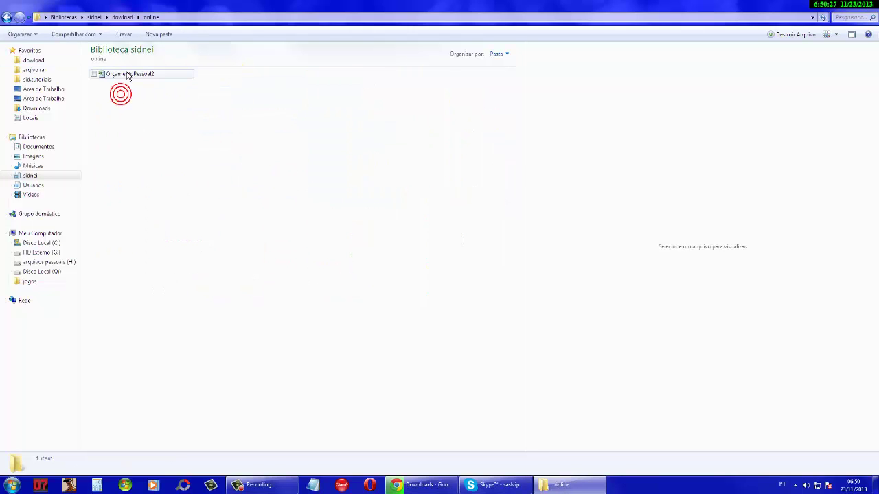
double_click(121, 74)
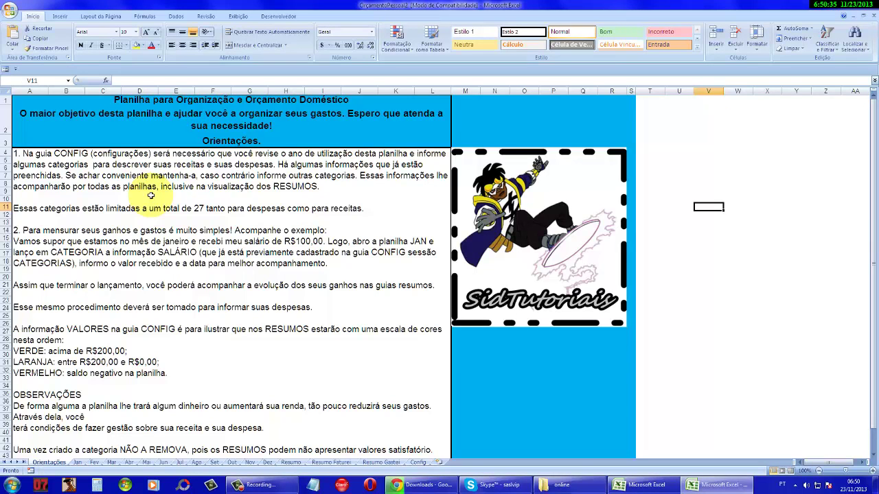
Scroll through the Orientações instructions down to the final note on post-dated cheques
scroll(140, 236, down, 3)
scroll(139, 235, down, 1)
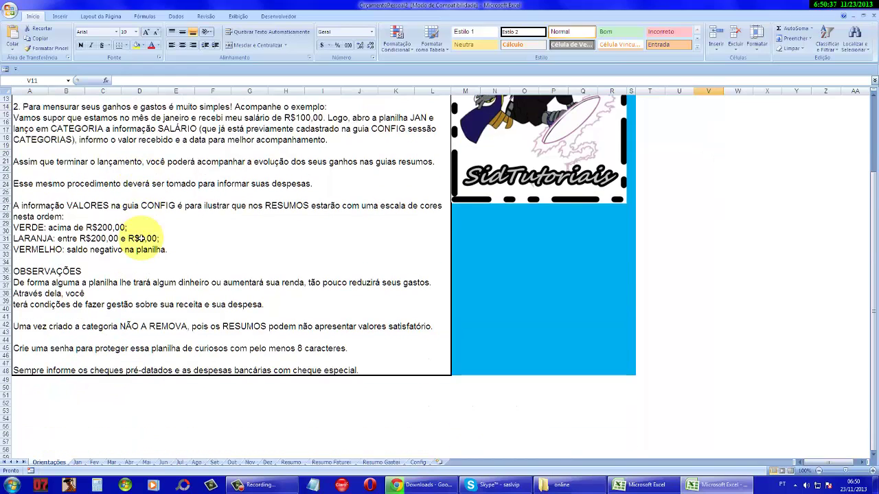
scroll(141, 237, down, 2)
scroll(141, 237, down, 2)
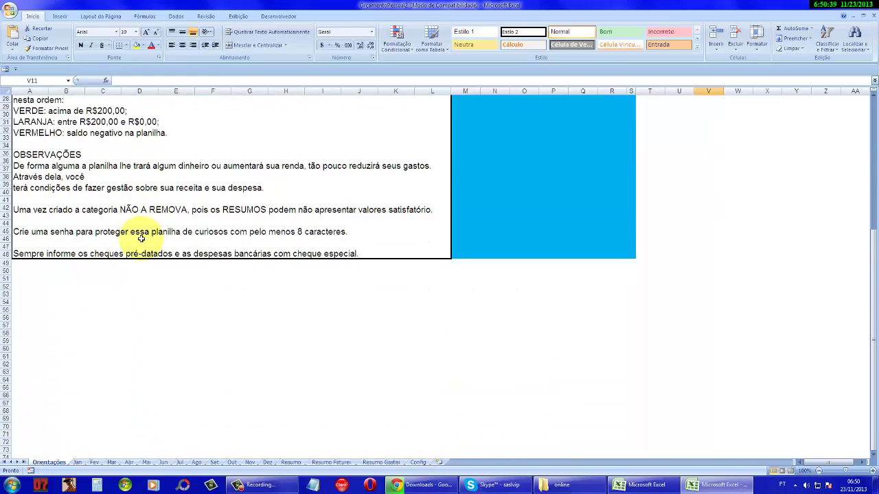
scroll(141, 238, down, 3)
scroll(140, 235, up, 5)
scroll(139, 235, up, 1)
scroll(140, 235, up, 4)
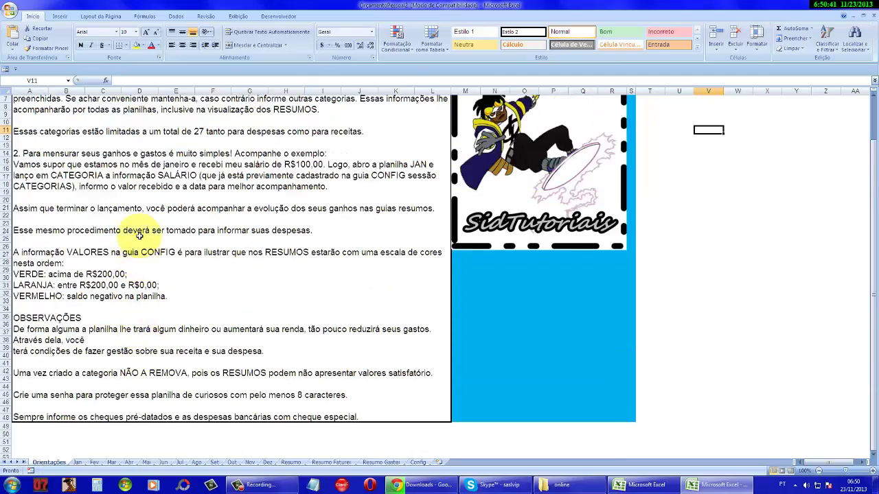
scroll(140, 236, up, 2)
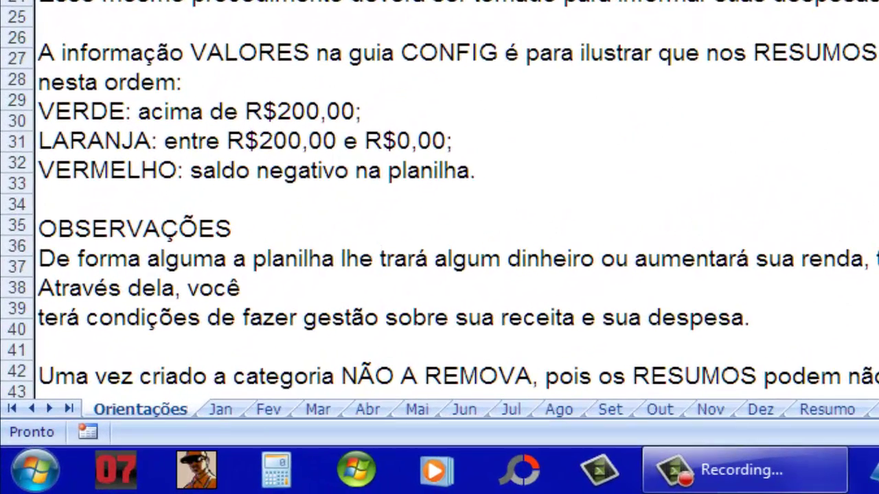
scroll(251, 257, down, 2)
scroll(251, 257, down, 2)
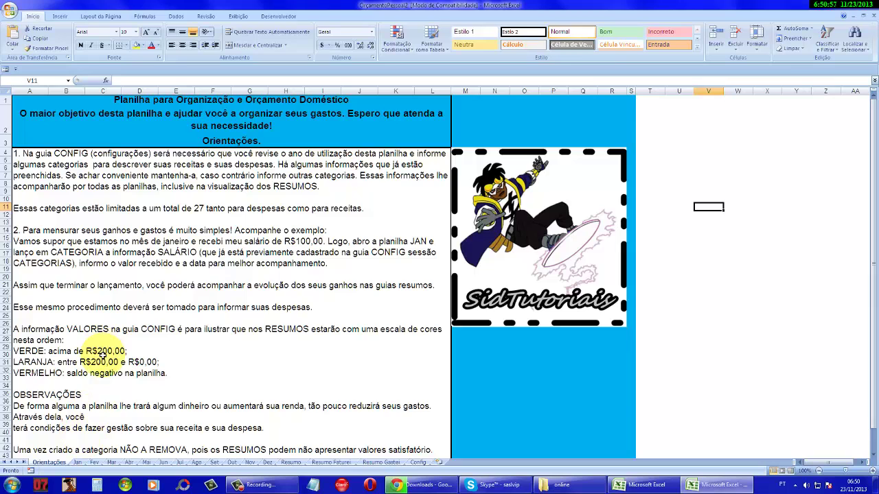
scroll(101, 354, down, 2)
scroll(101, 355, down, 2)
scroll(102, 357, down, 2)
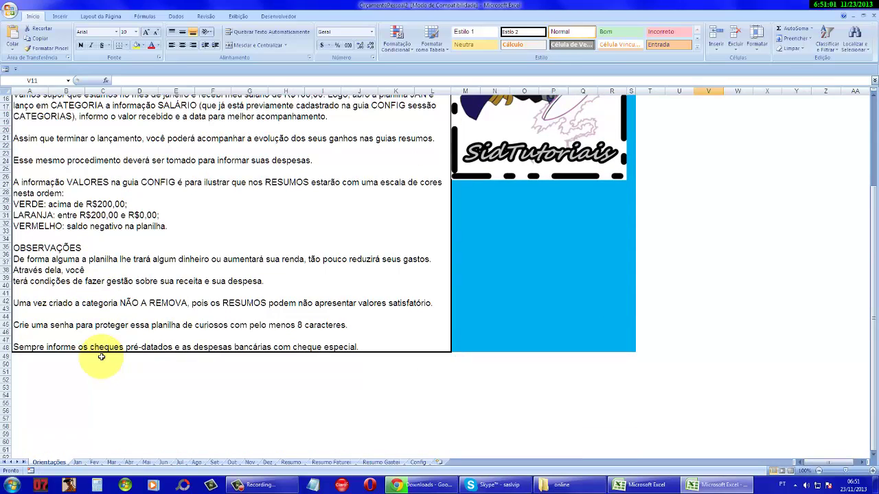
scroll(101, 357, up, 1)
scroll(101, 356, up, 2)
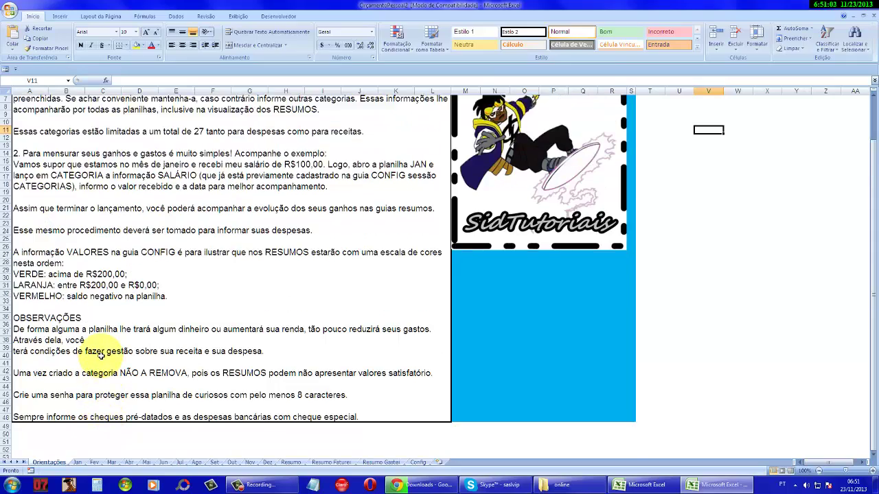
scroll(100, 356, up, 2)
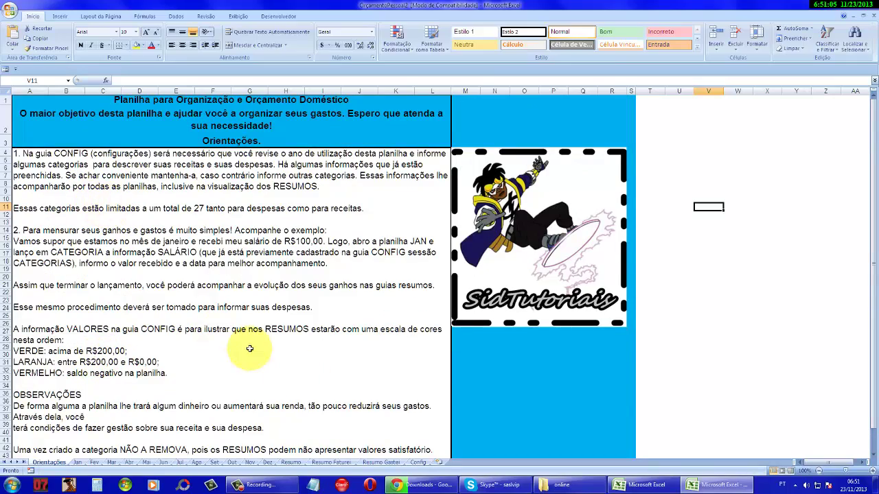
scroll(249, 349, down, 1)
scroll(233, 355, down, 2)
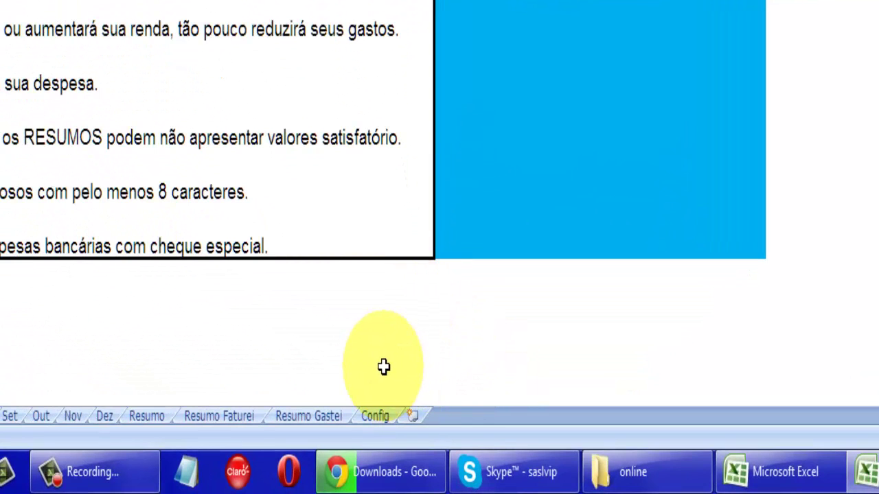
Switch to the Config sheet and check the year cell holding 2013
click(381, 419)
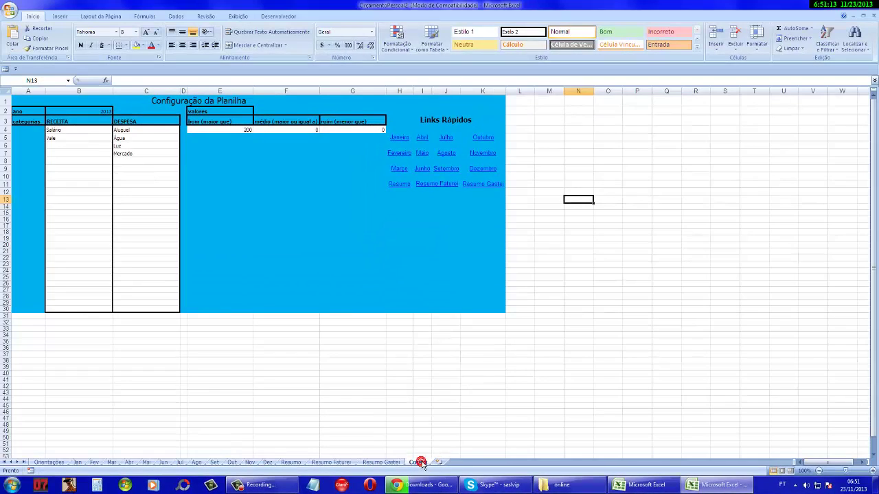
click(48, 386)
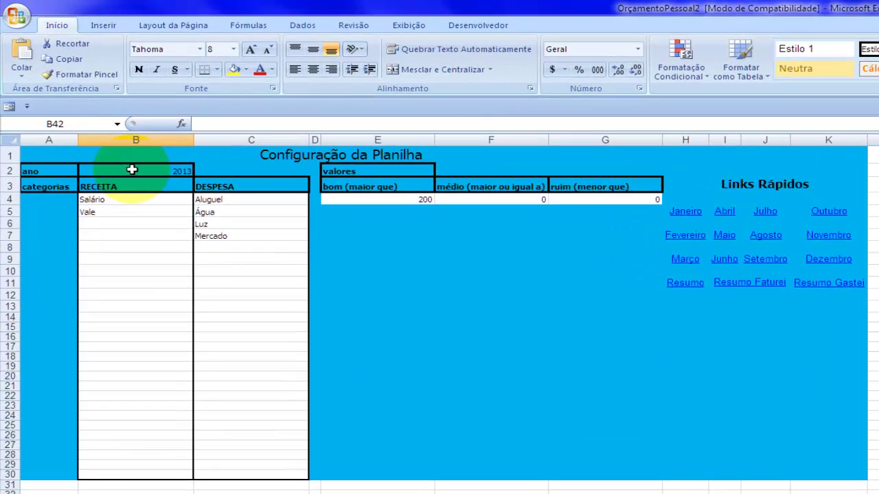
click(132, 170)
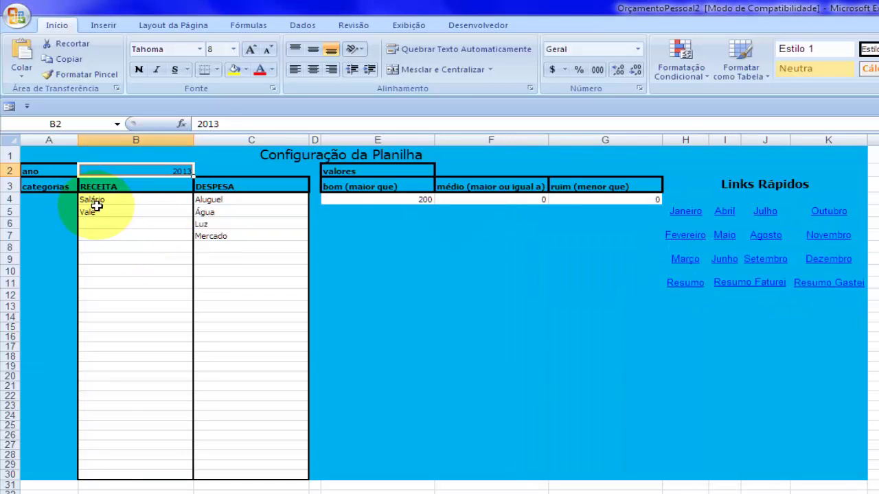
Inspect the income category cells Salário and Vale in column B
mouse_move(102, 199)
mouse_down()
mouse_move(137, 327)
mouse_move(151, 477)
mouse_up()
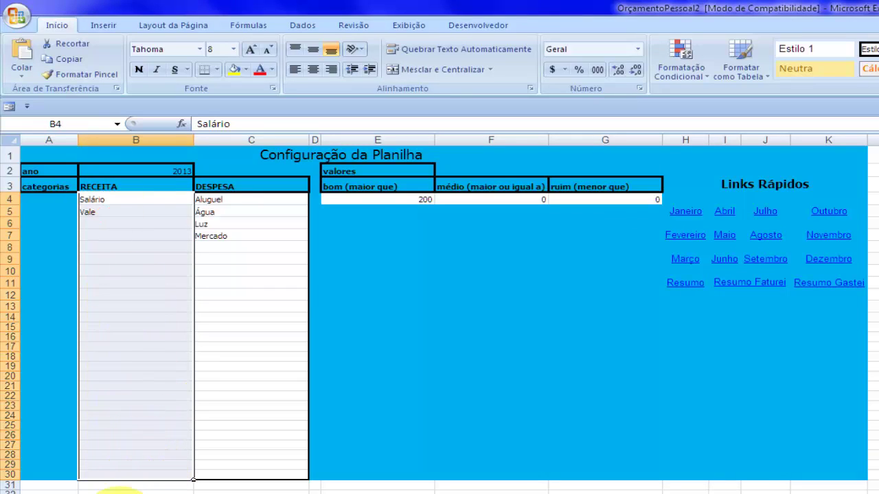
click(113, 201)
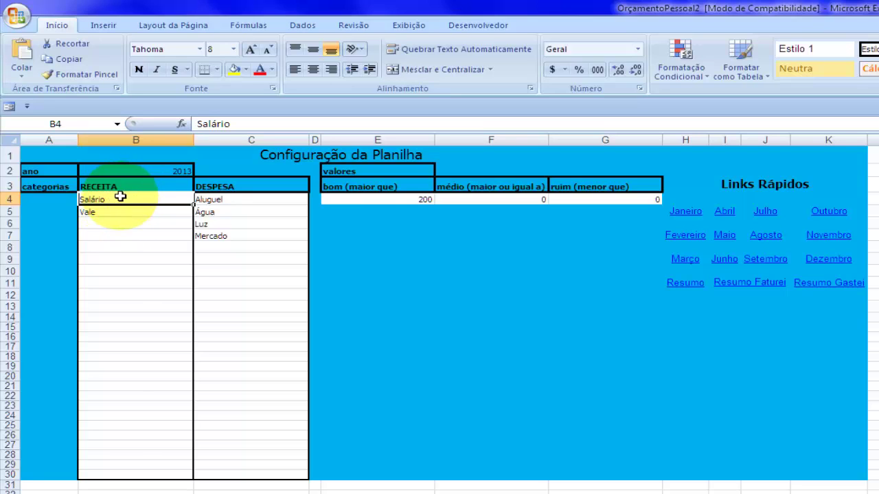
click(115, 213)
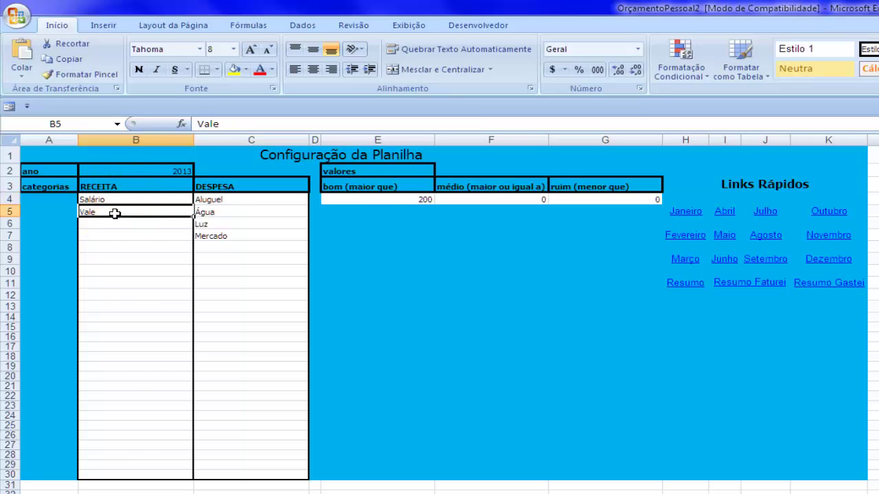
click(110, 224)
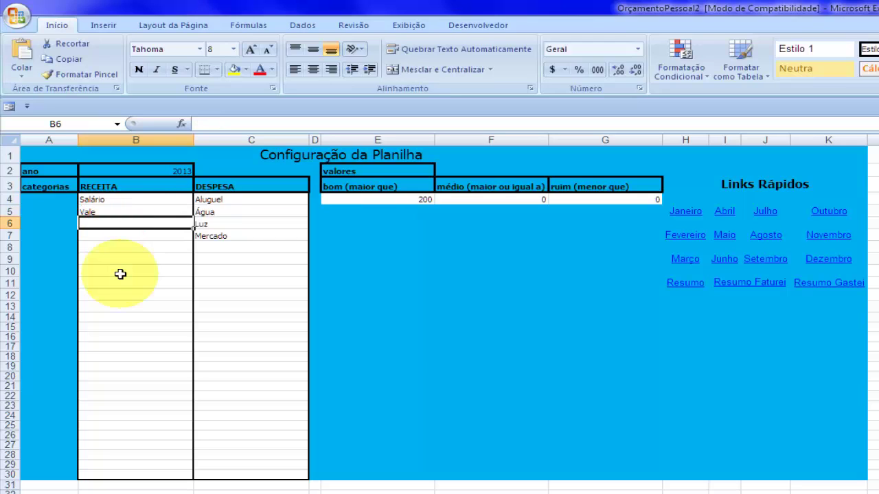
click(114, 200)
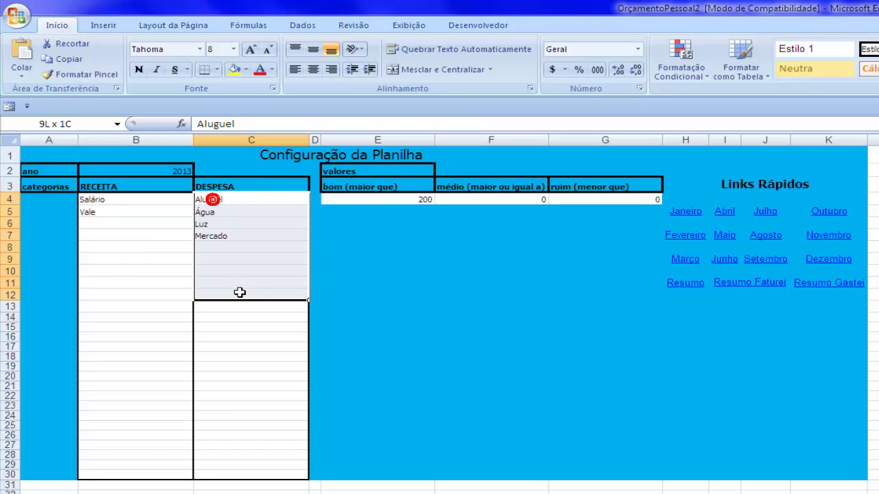
Select the expense categories Aluguel through Mercado and the income categories Salário and Vale
drag(233, 288, 249, 235)
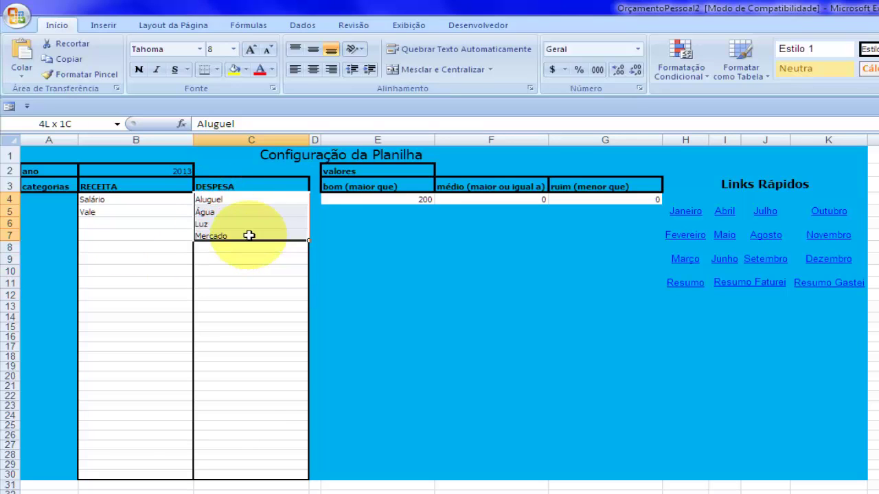
mouse_move(89, 200)
mouse_down()
mouse_move(92, 214)
mouse_move(230, 247)
mouse_up()
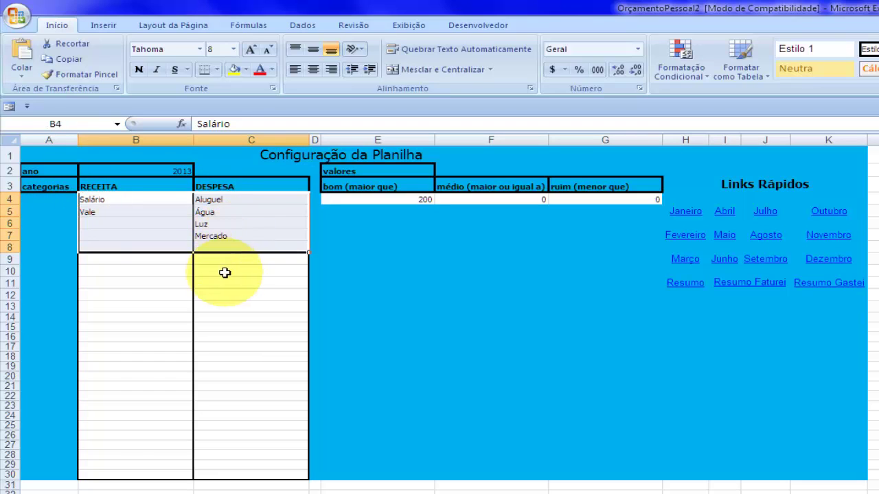
click(206, 201)
click(213, 256)
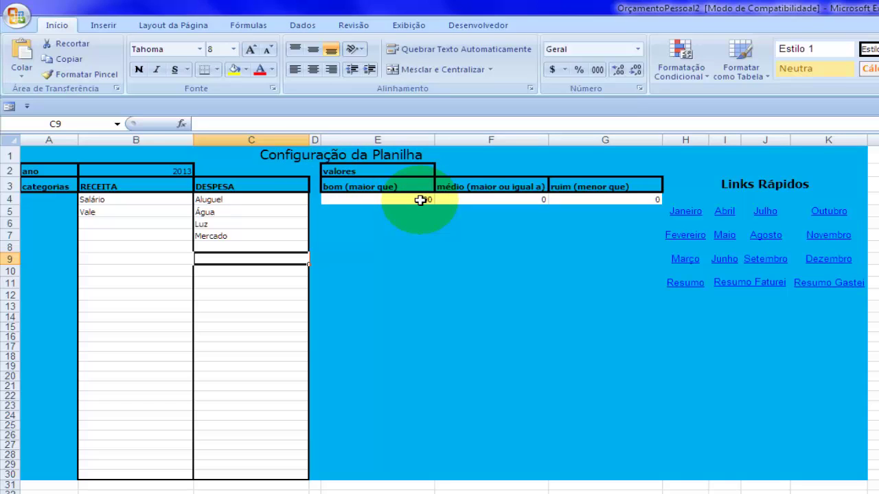
click(421, 200)
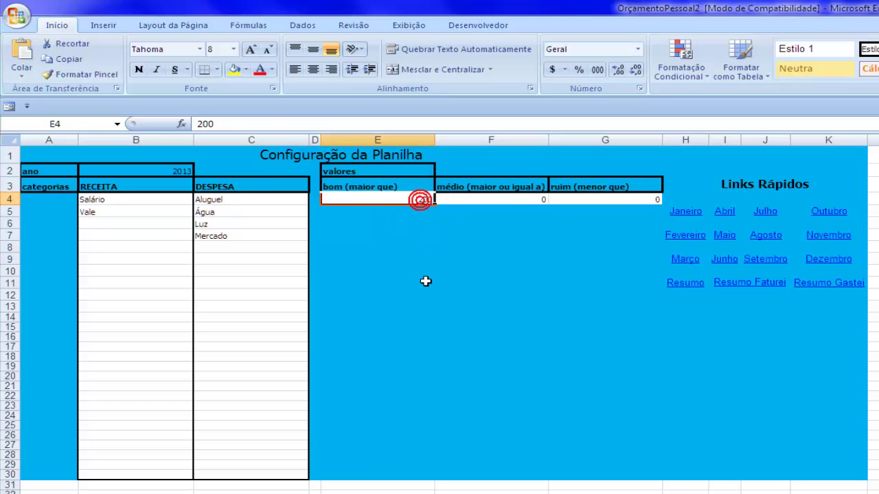
click(374, 197)
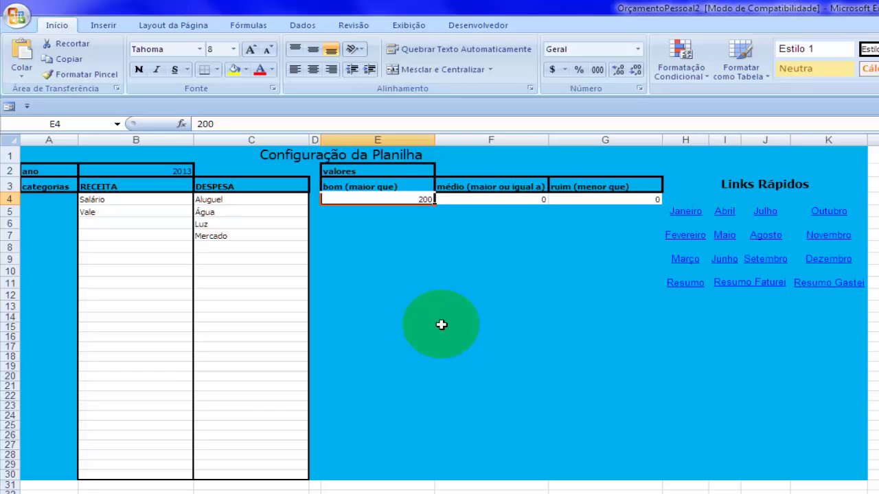
click(415, 199)
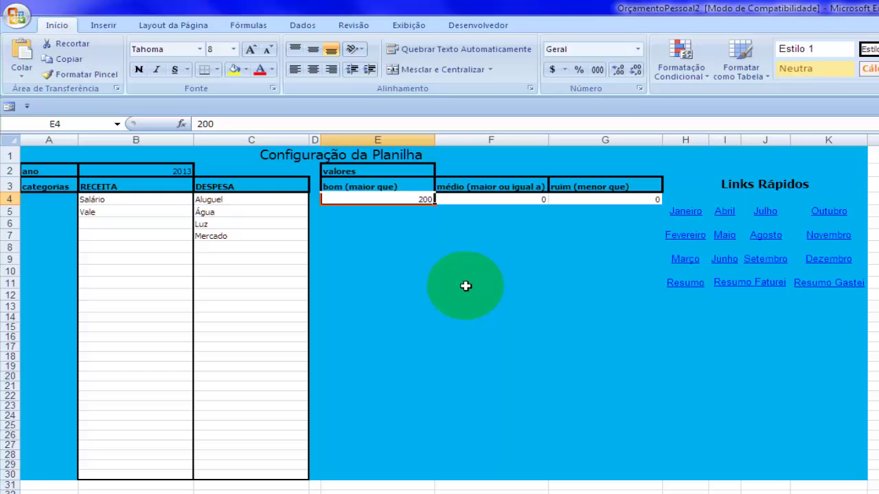
click(509, 199)
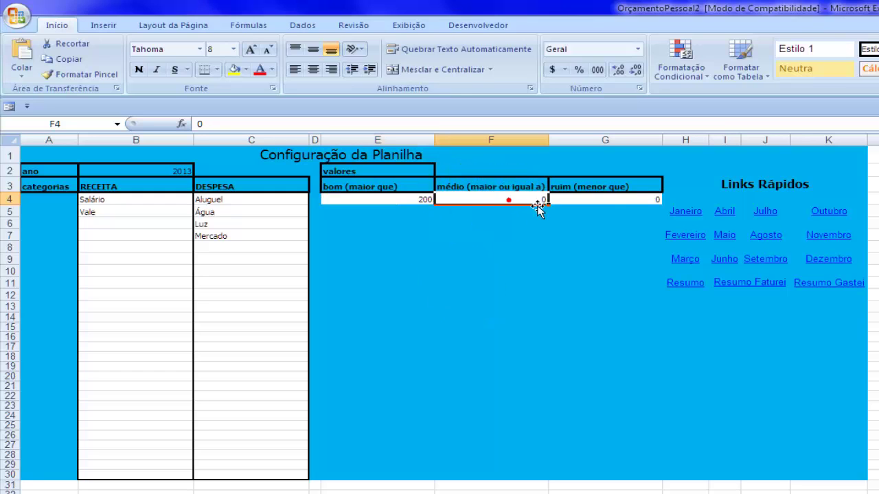
click(608, 199)
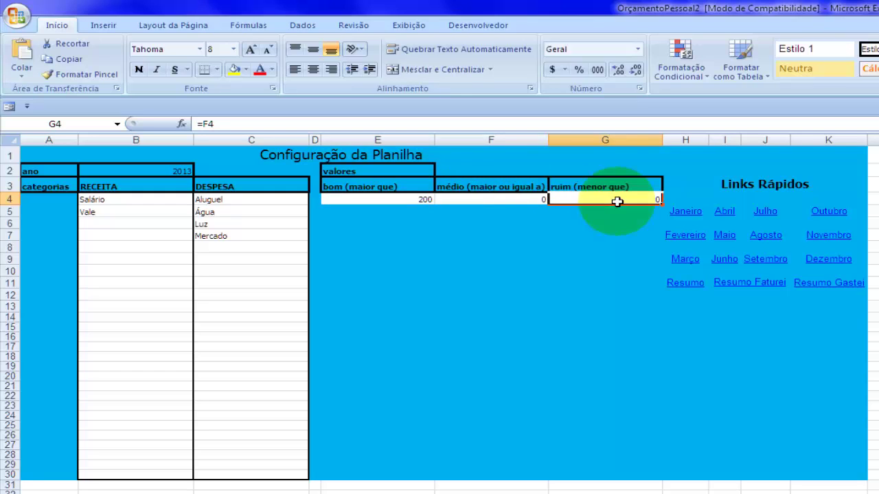
click(487, 199)
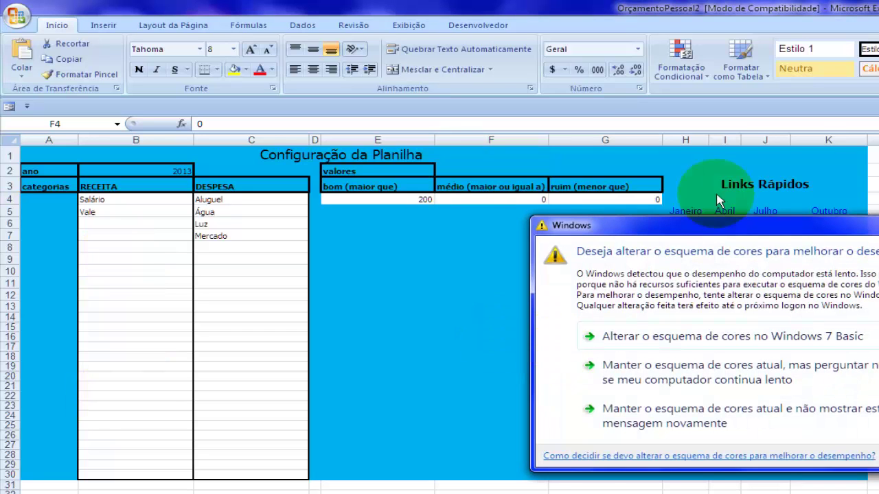
key(Escape)
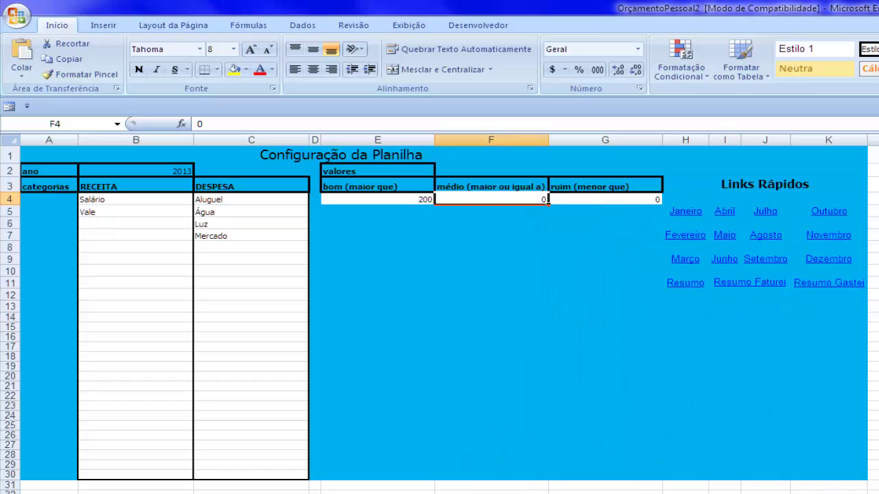
click(686, 211)
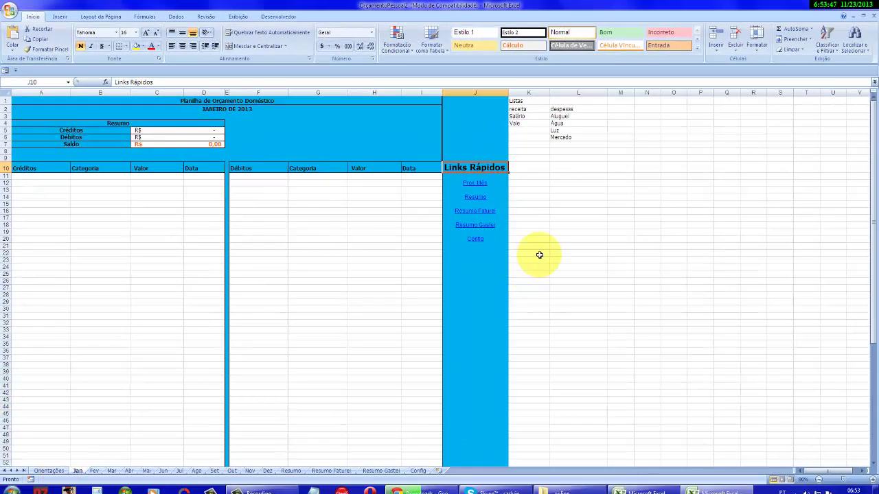
Check the category list formula in K22, then go to A11 under Créditos
click(539, 254)
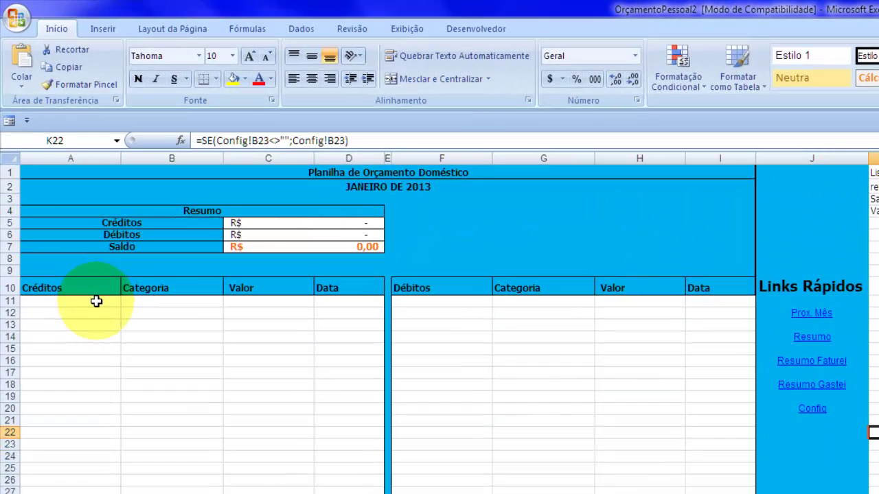
click(96, 302)
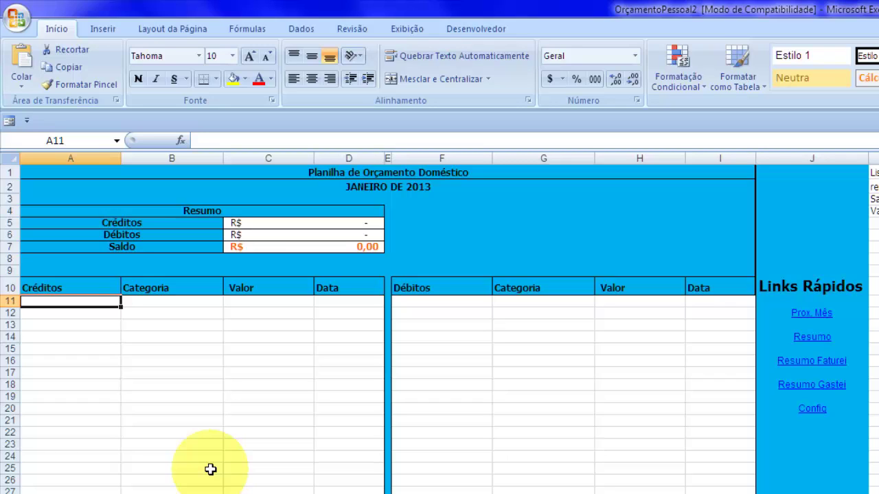
Enter the first credit: empresa x, Salário, R$ 1.200,00, dated 01/11/2013
text(e)
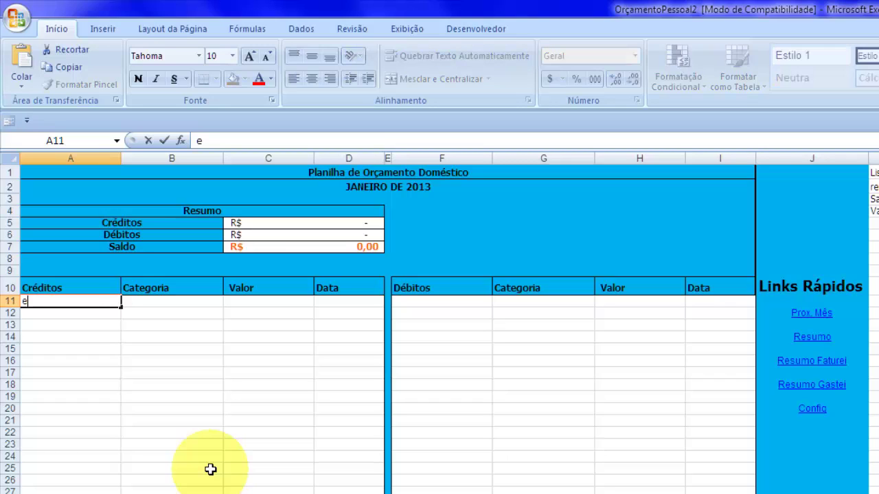
text(mpresa x)
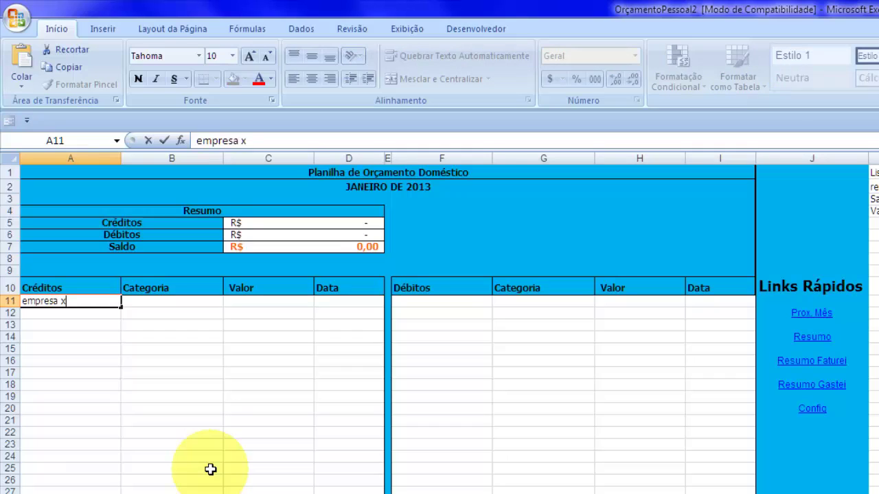
key(Tab)
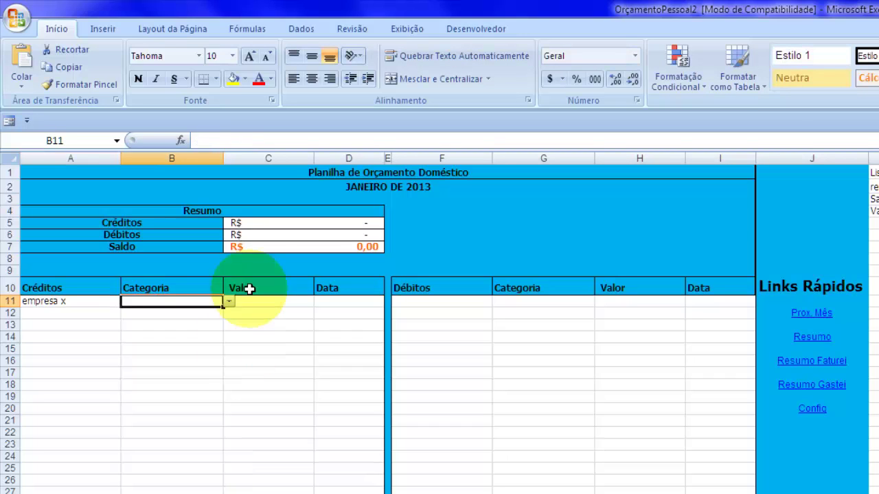
click(228, 302)
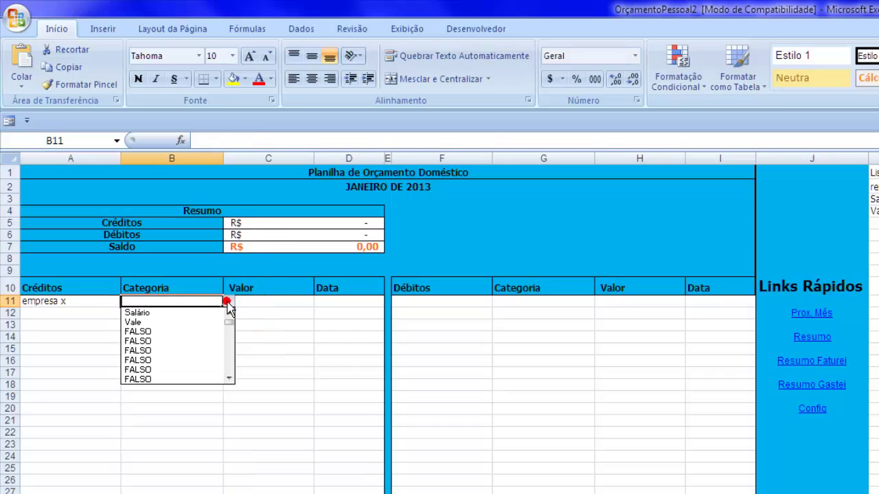
click(191, 314)
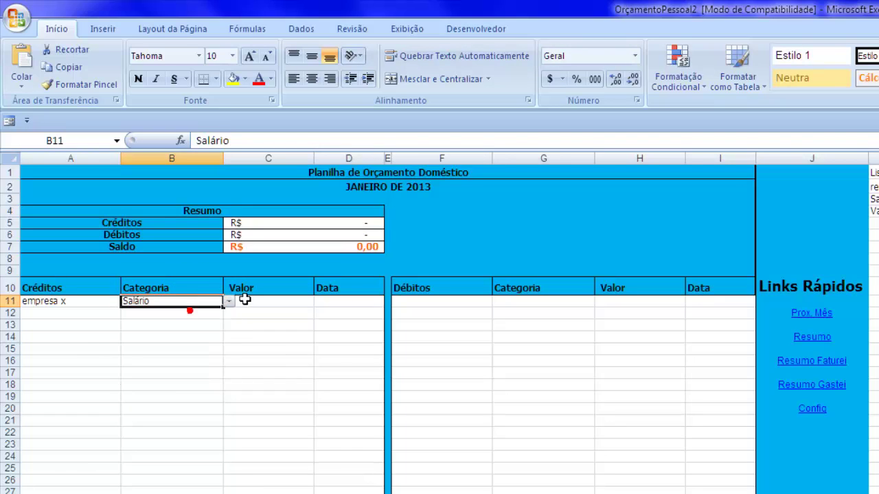
click(258, 300)
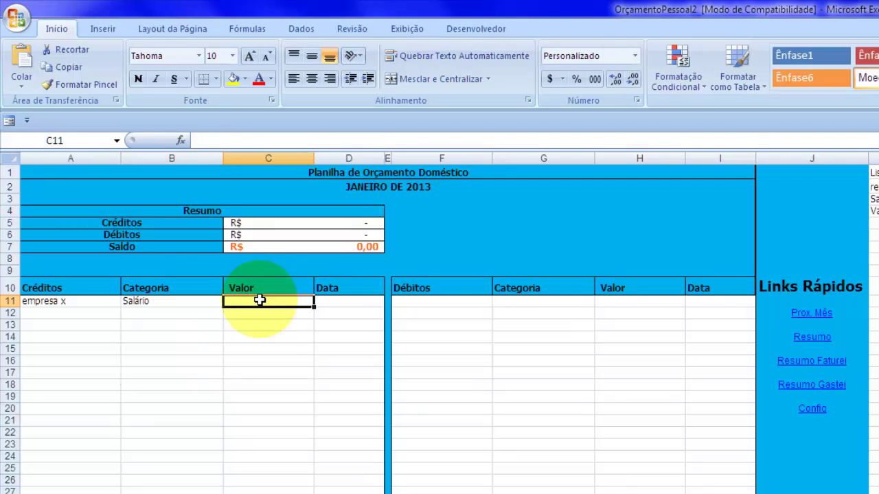
text(1200)
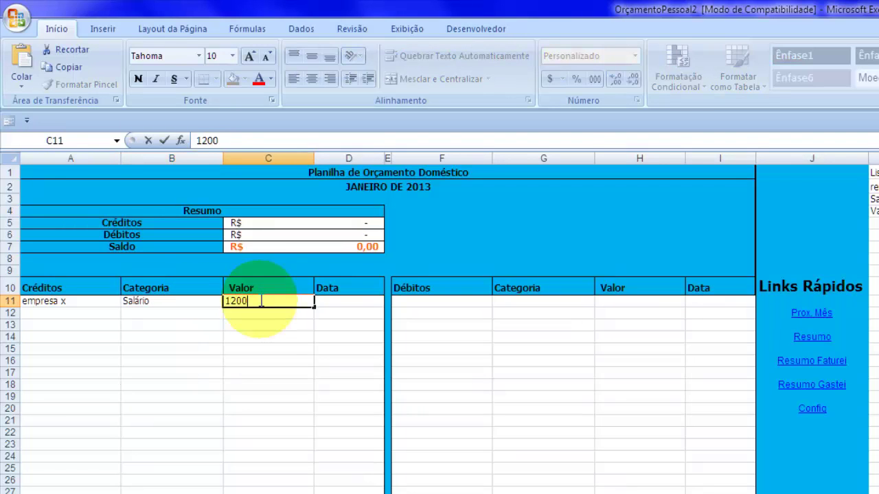
key(Tab)
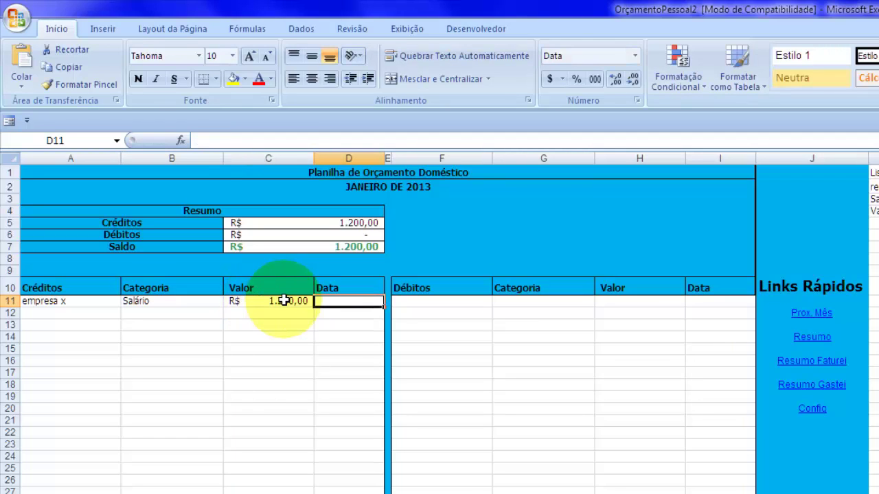
click(283, 301)
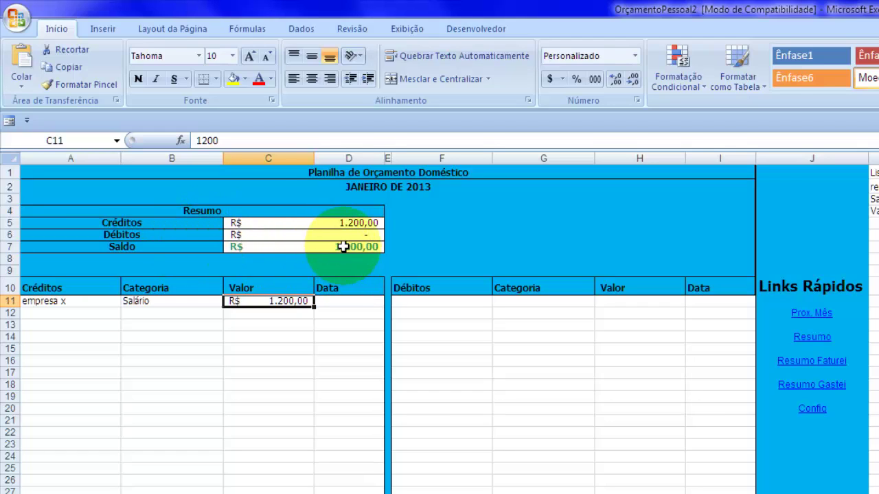
click(347, 305)
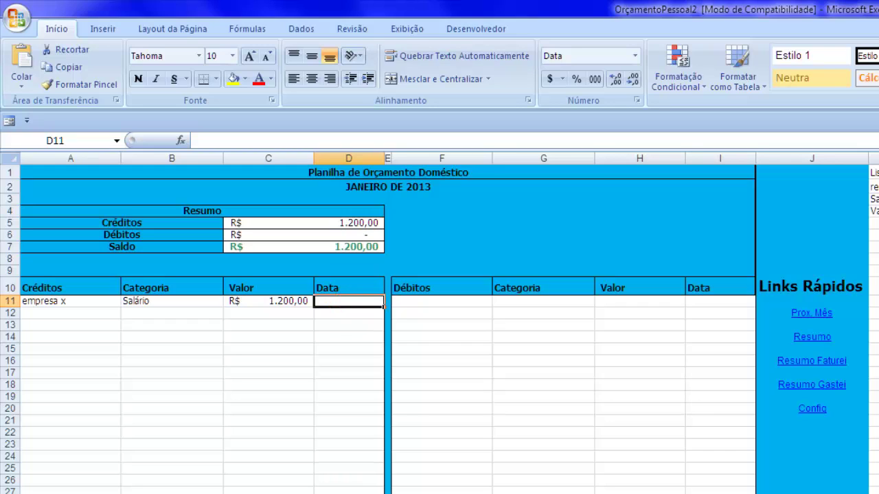
text(01/11/2013)
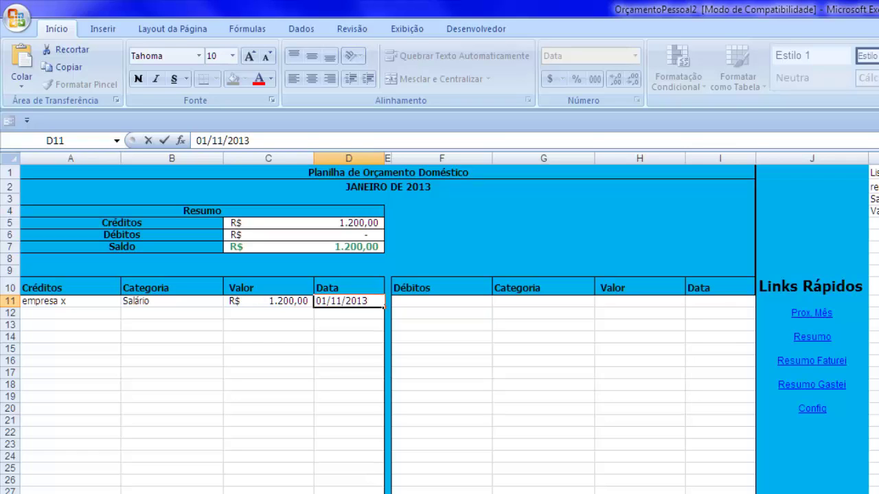
key(Return)
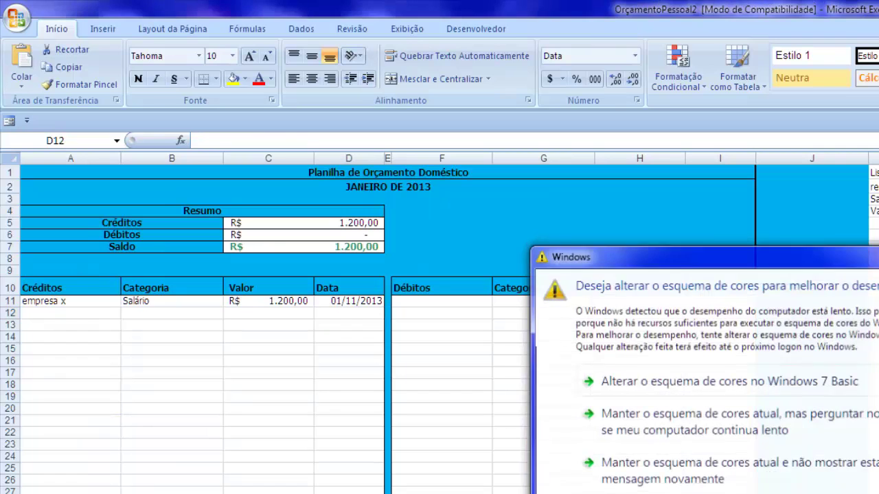
key(Escape)
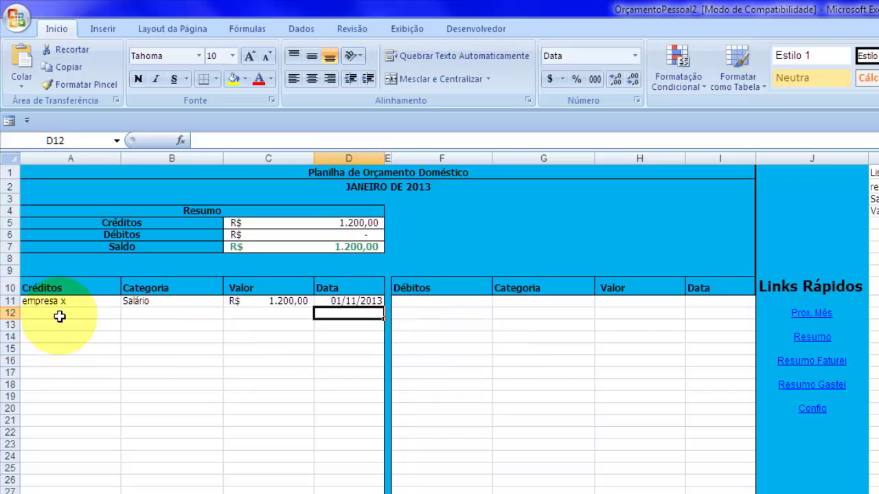
Add a second credit in row 12: empresa x, Vale, 300, dated 10/11
click(59, 313)
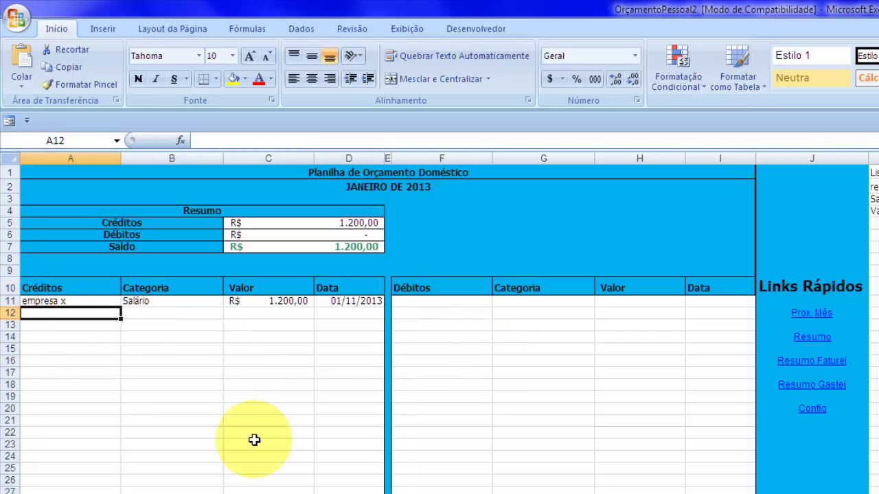
text(empre)
key(Tab)
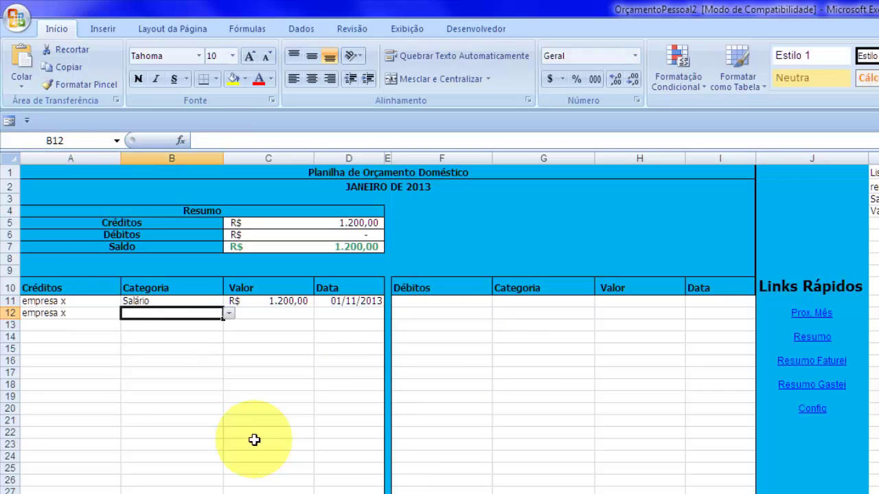
click(230, 315)
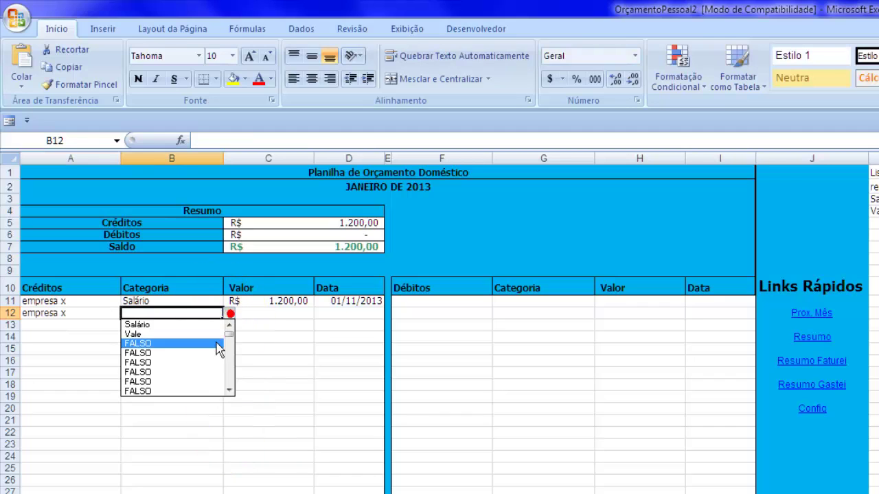
click(215, 335)
click(276, 312)
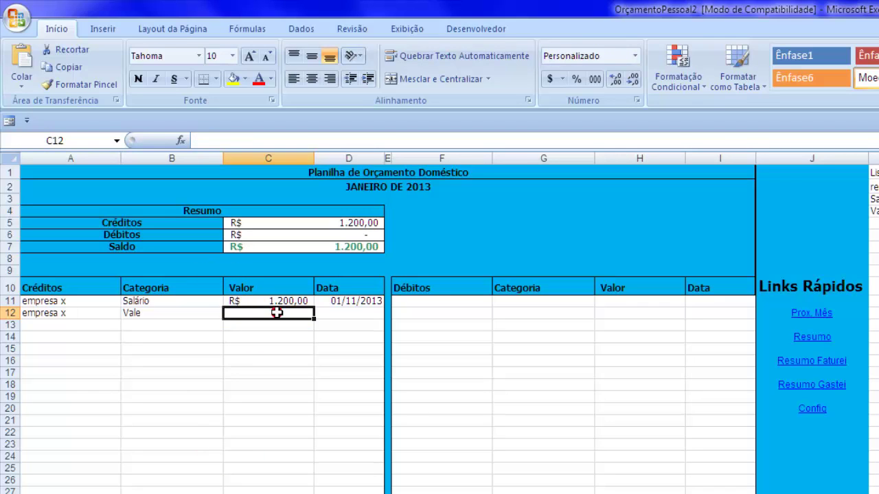
click(276, 312)
text(300)
key(Tab)
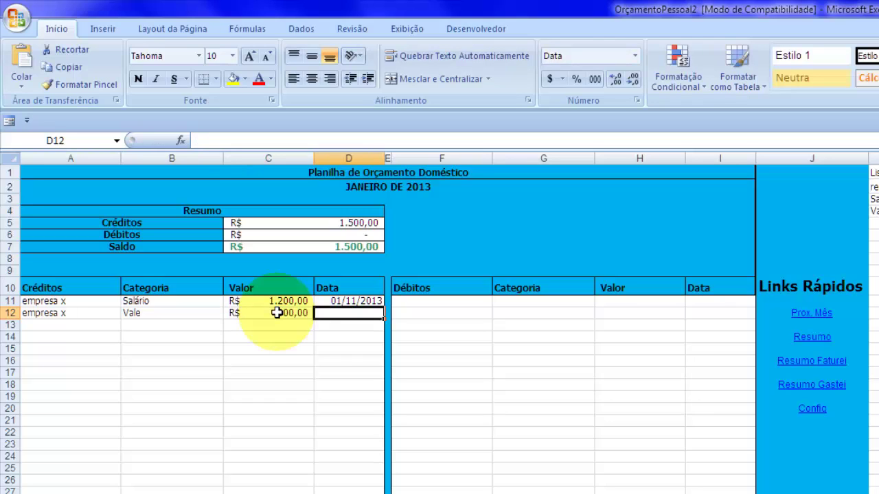
text(1)
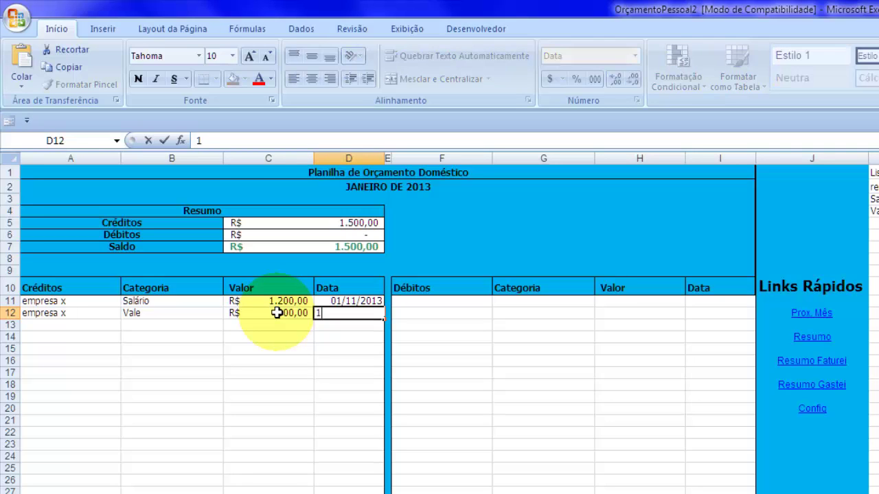
text(0/11)
key(Tab)
key(Tab)
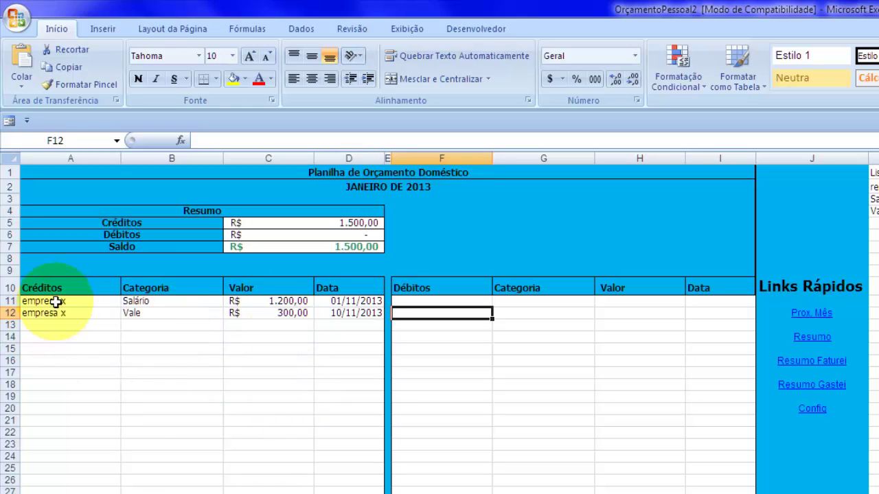
drag(54, 301, 53, 480)
mouse_move(54, 301)
mouse_down()
mouse_move(53, 491)
mouse_move(349, 491)
mouse_up()
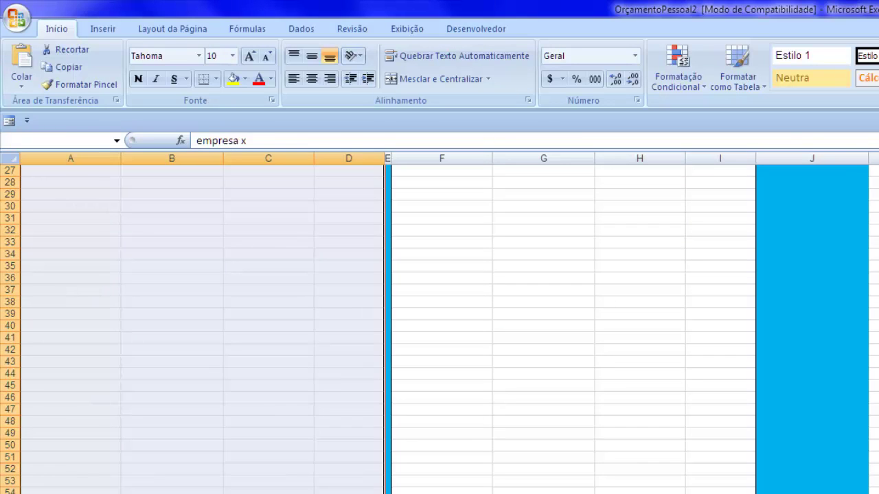
scroll(275, 490, up, 9)
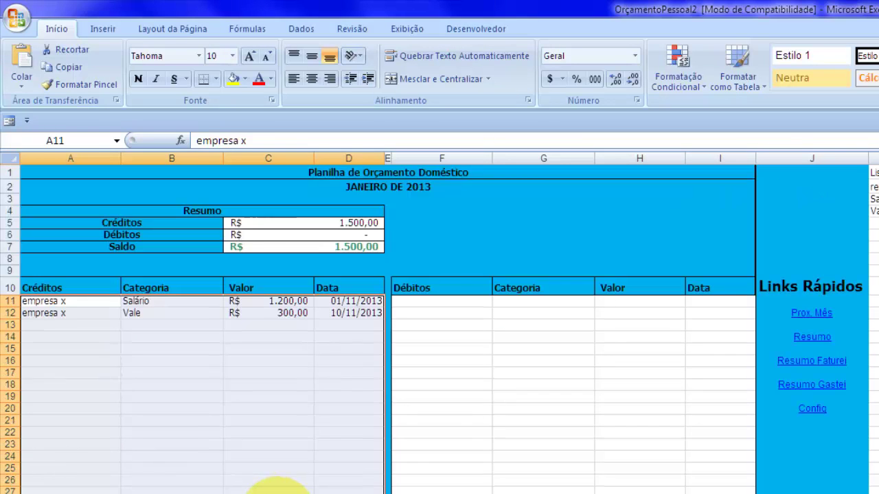
click(445, 303)
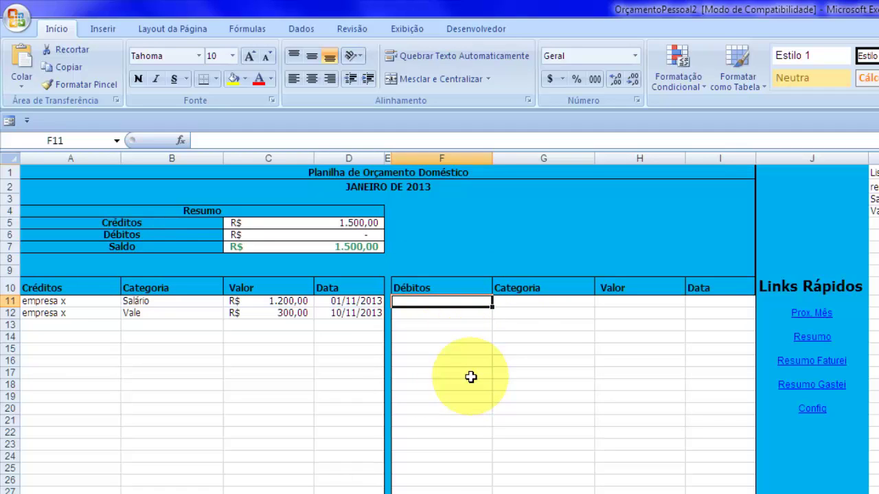
Enter the debit mercado do ze, Mercado, R$ 600,00, dated 05/11/2013
text(merc)
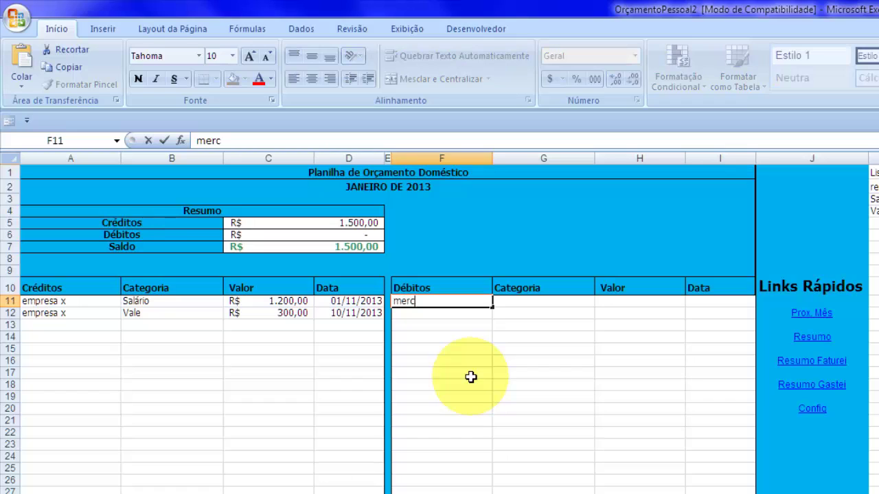
text(ado do ze)
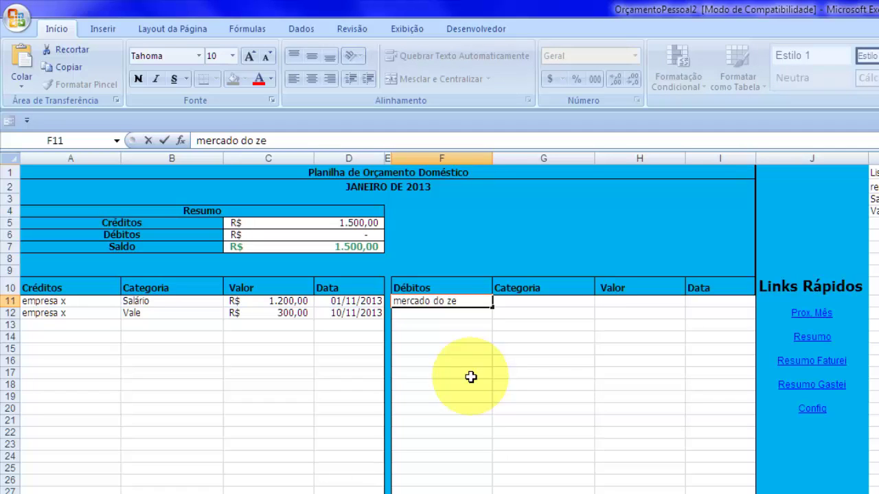
key(Tab)
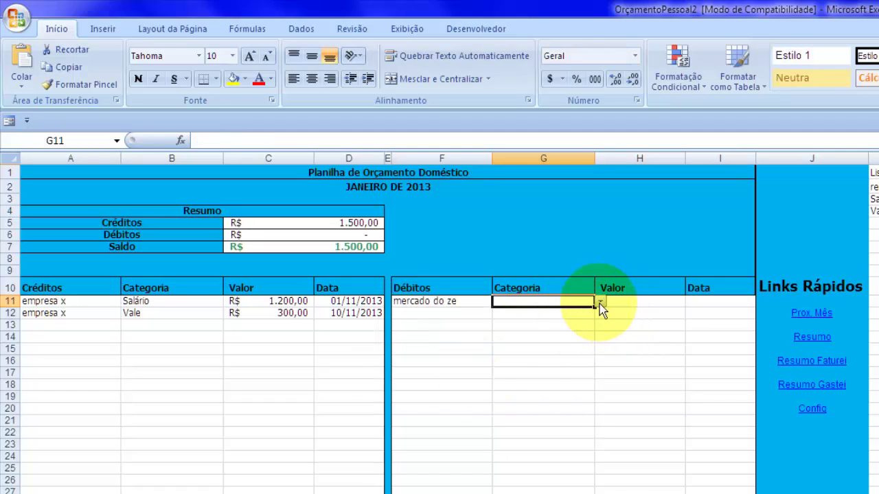
click(600, 303)
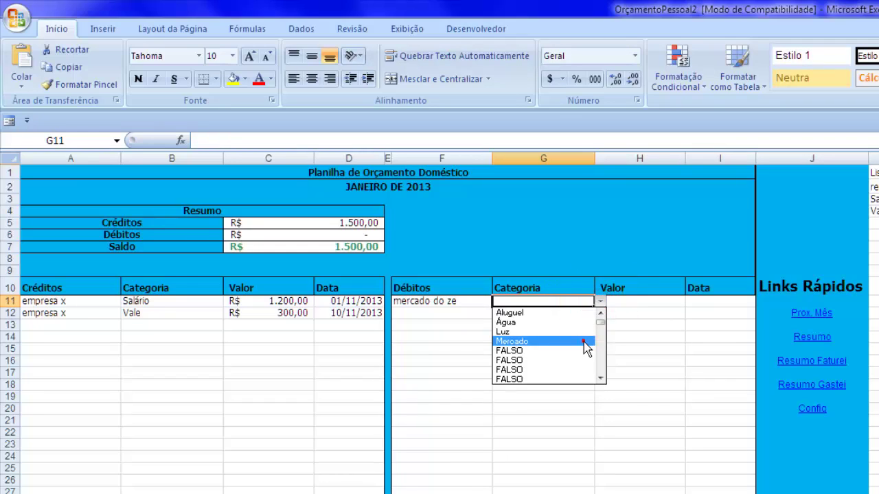
click(584, 342)
click(657, 300)
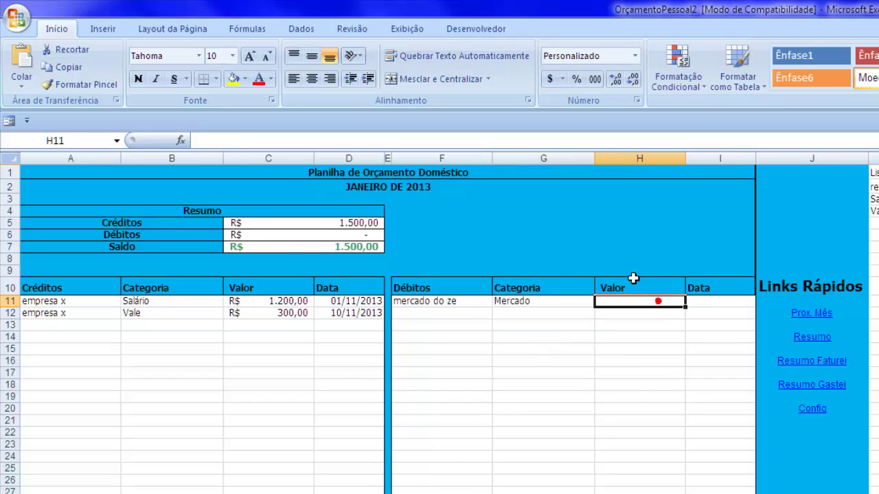
text(600)
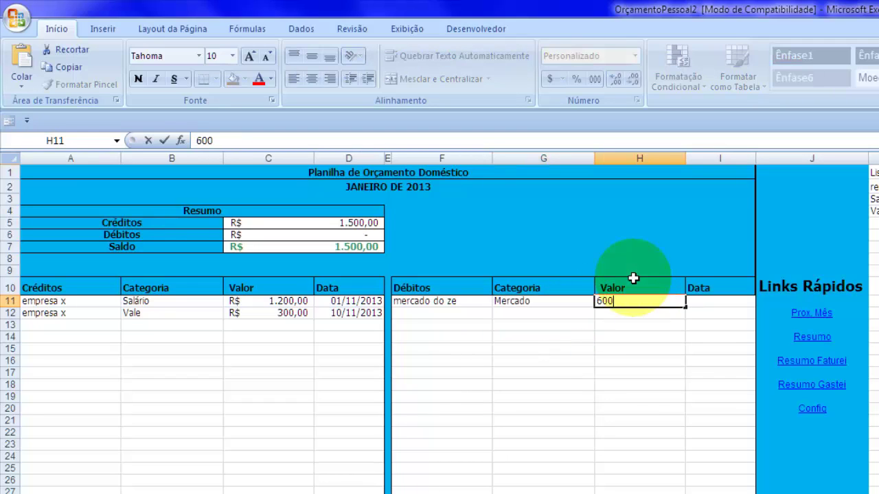
key(Tab)
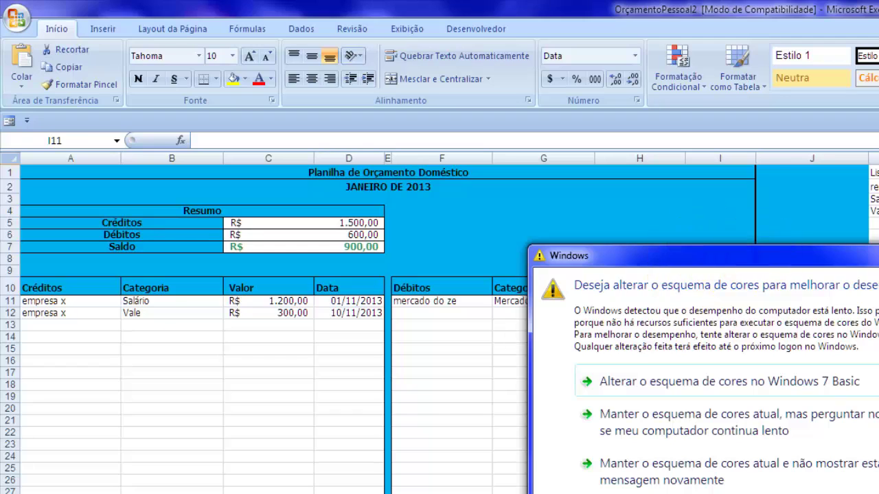
key(Escape)
click(716, 307)
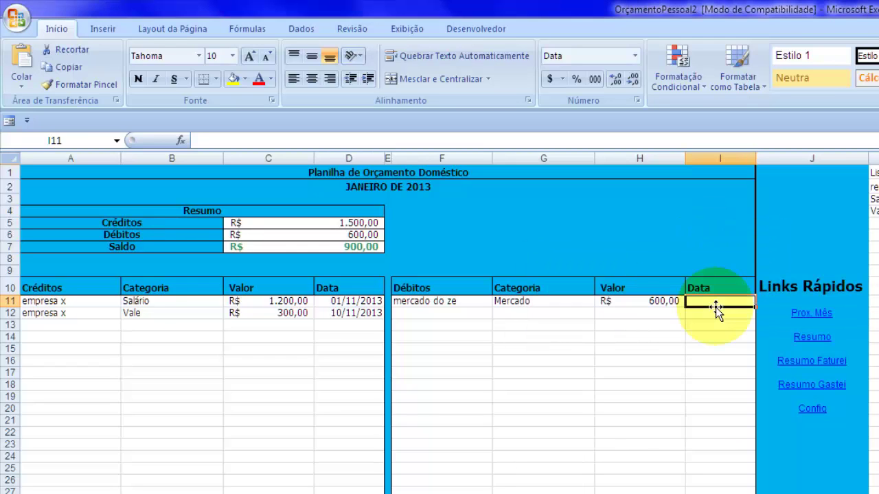
text(5/11)
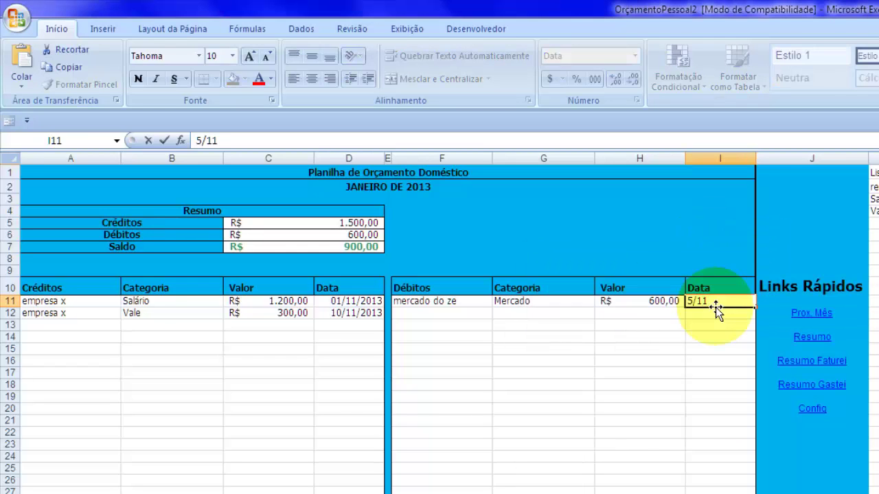
text(/2013)
key(Return)
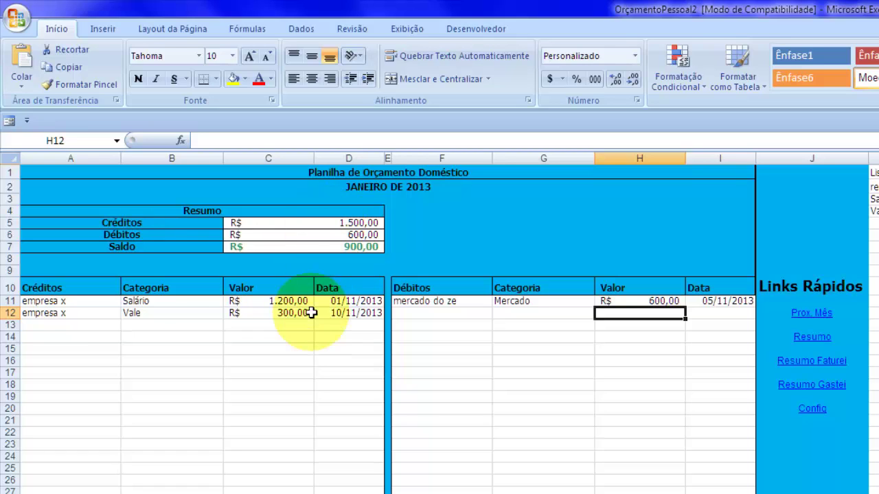
Check the two credit amounts, the Débitos total formula and the 600 debit in H11
drag(259, 302, 261, 314)
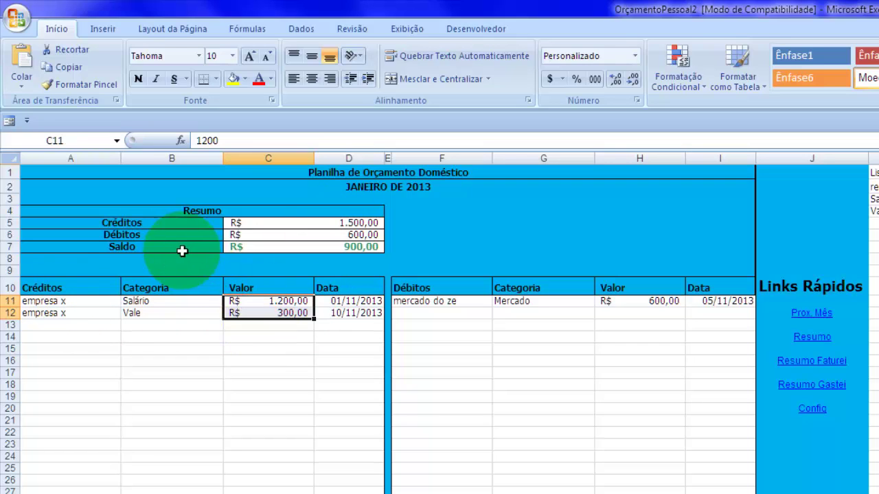
click(339, 235)
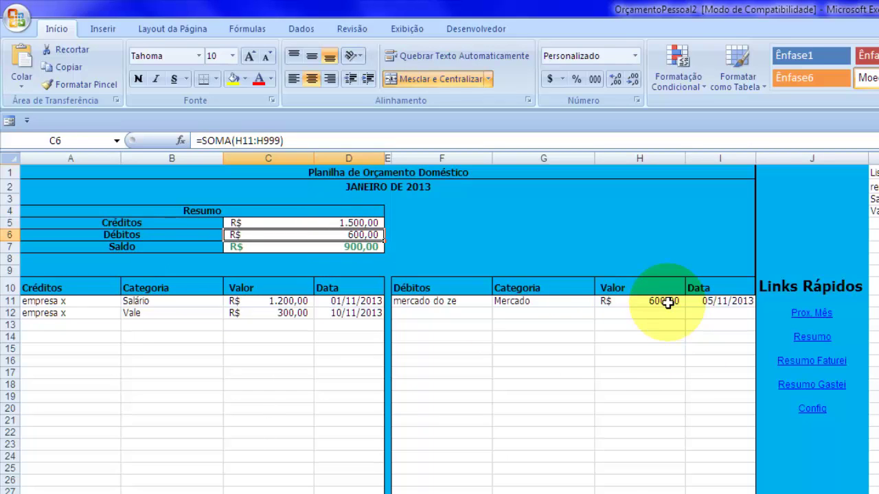
click(669, 303)
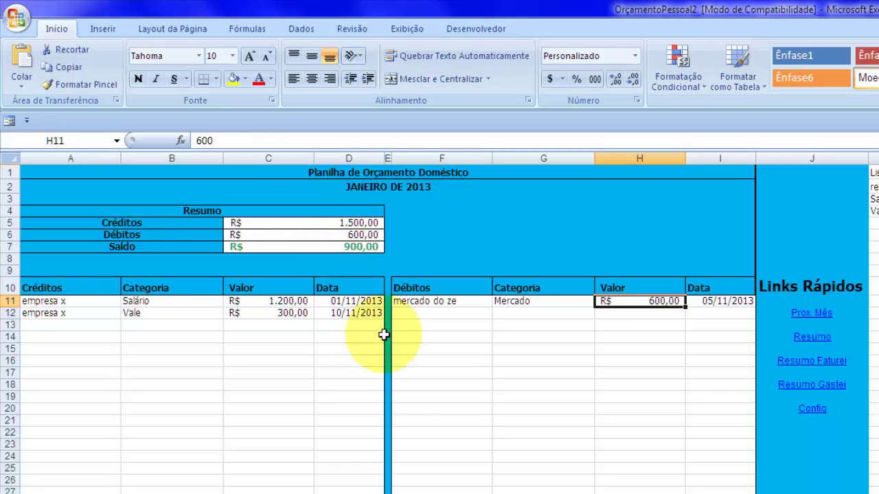
Add the debit pagamento de conta, Aluguel, R$ 1.000,00, dated 06/11/2013 in row 12
click(439, 316)
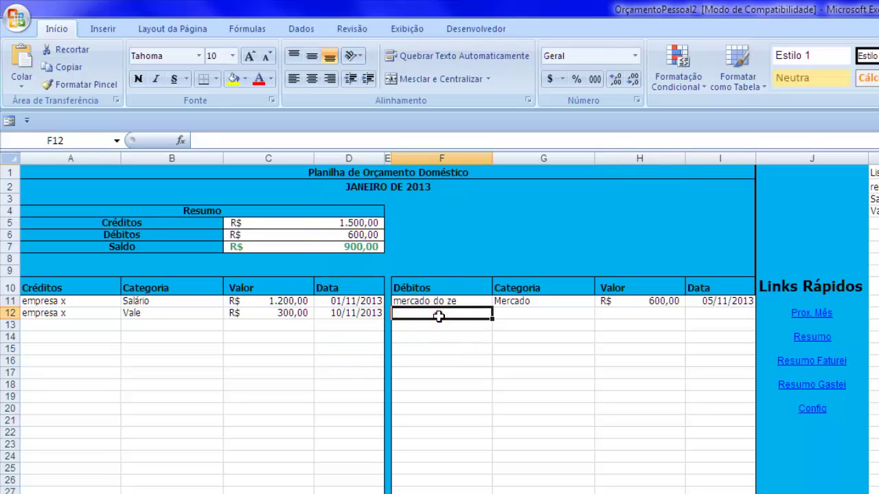
click(439, 316)
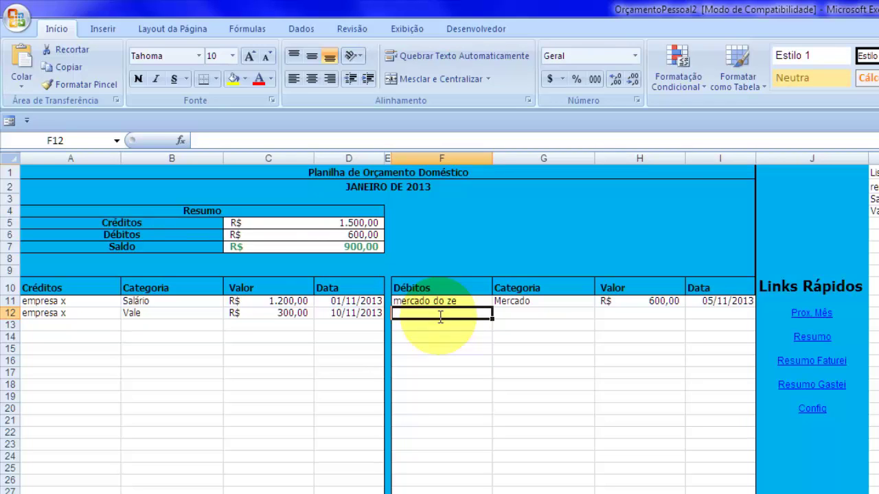
text(pagamento de conta)
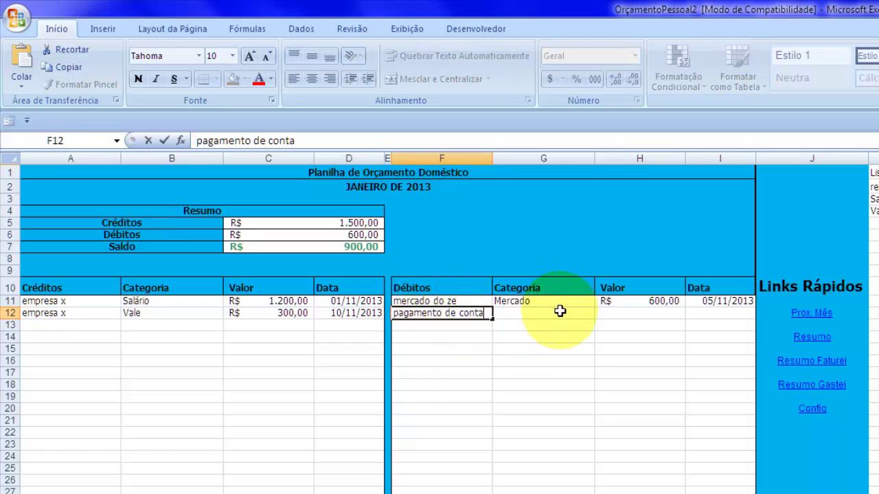
click(560, 311)
click(600, 313)
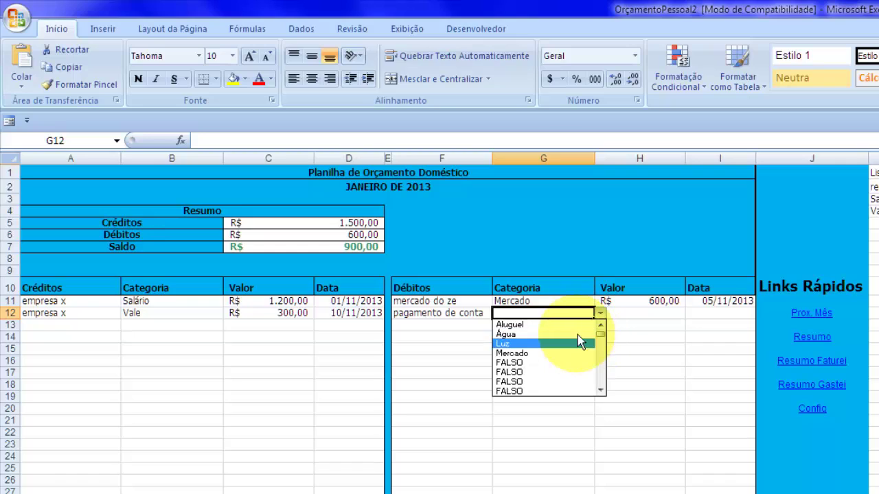
click(579, 327)
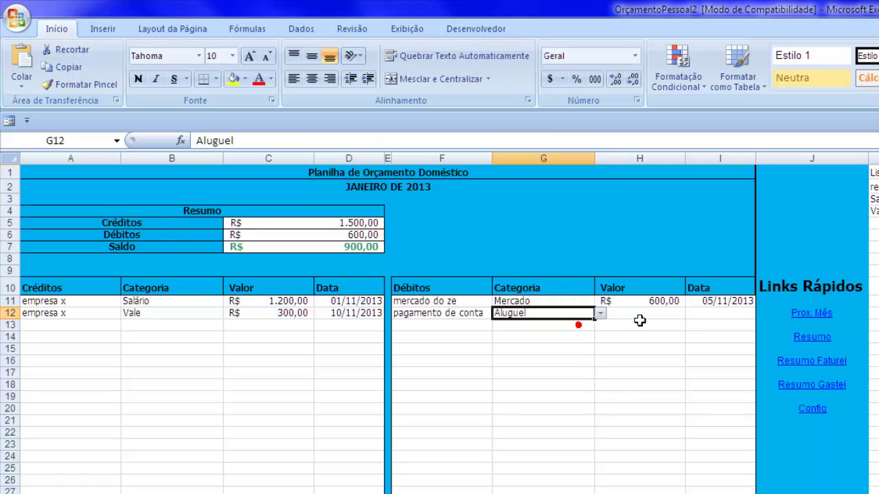
click(641, 321)
click(640, 314)
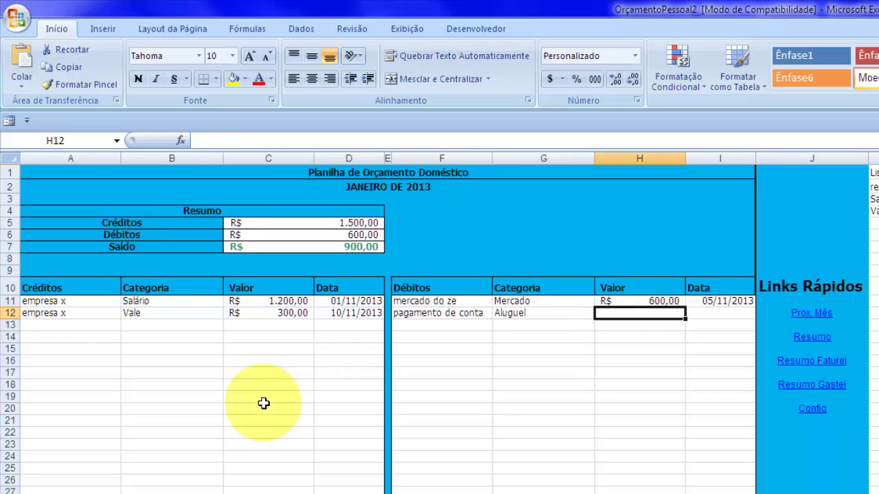
text(1000)
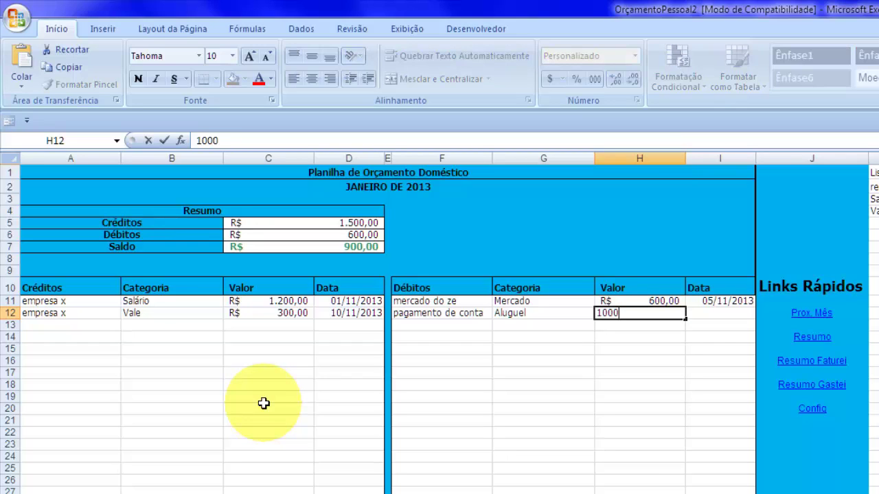
key(Tab)
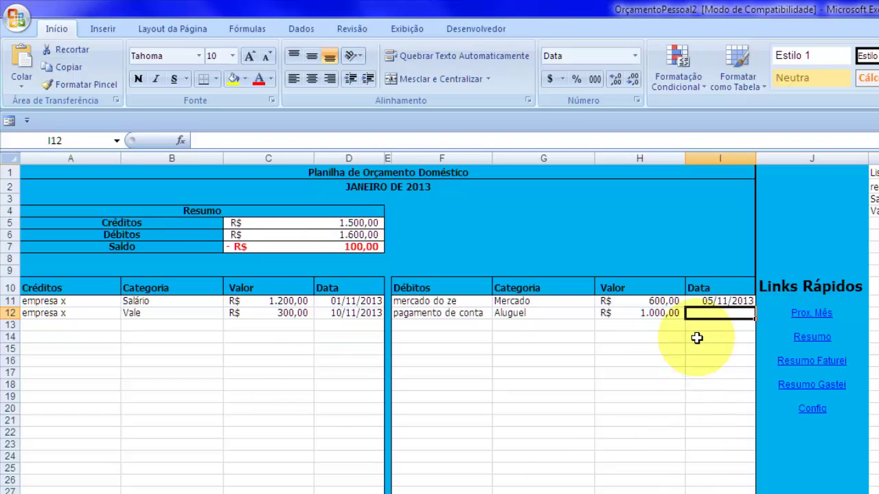
text(06/11)
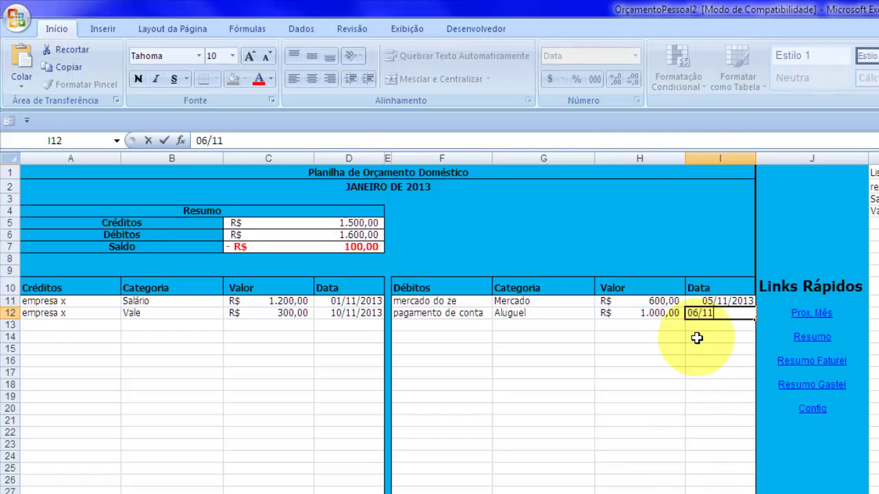
key(Return)
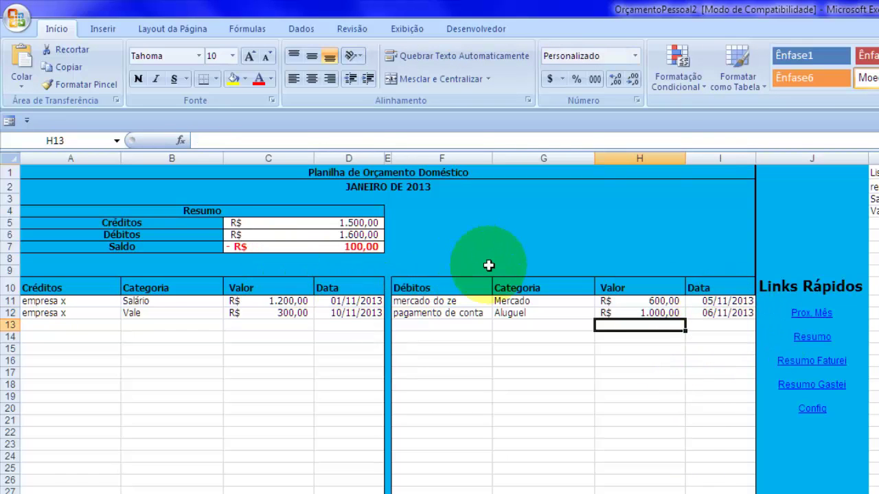
Follow the Prox. Mês link, then switch between the Fev and Jan sheets with Ctrl+PgDn/PgUp
scroll(76, 337, down, 3)
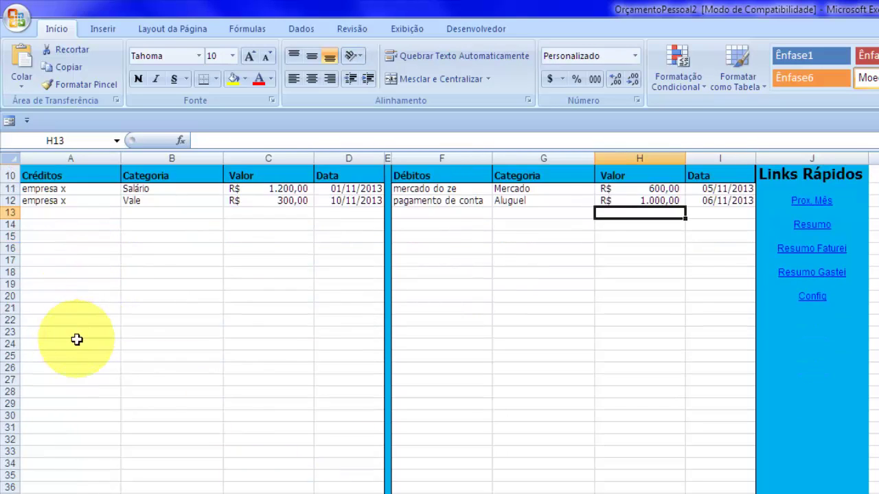
scroll(77, 339, down, 3)
scroll(76, 340, up, 3)
scroll(76, 339, up, 3)
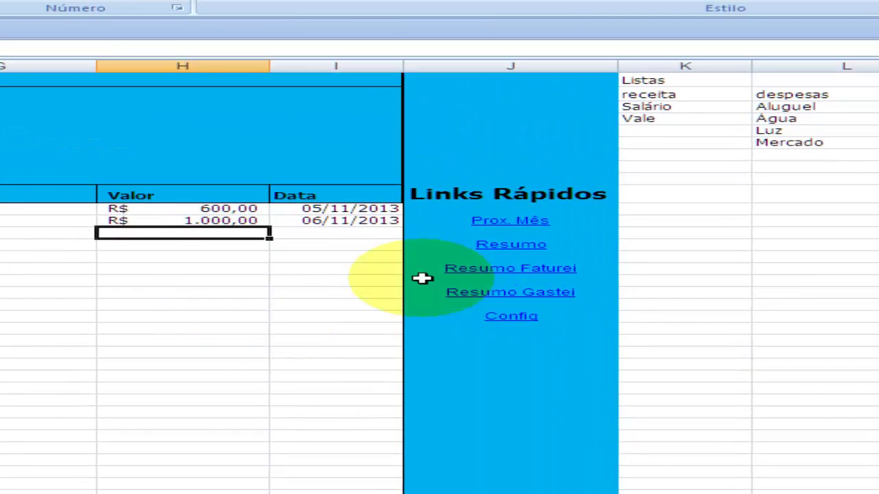
click(493, 225)
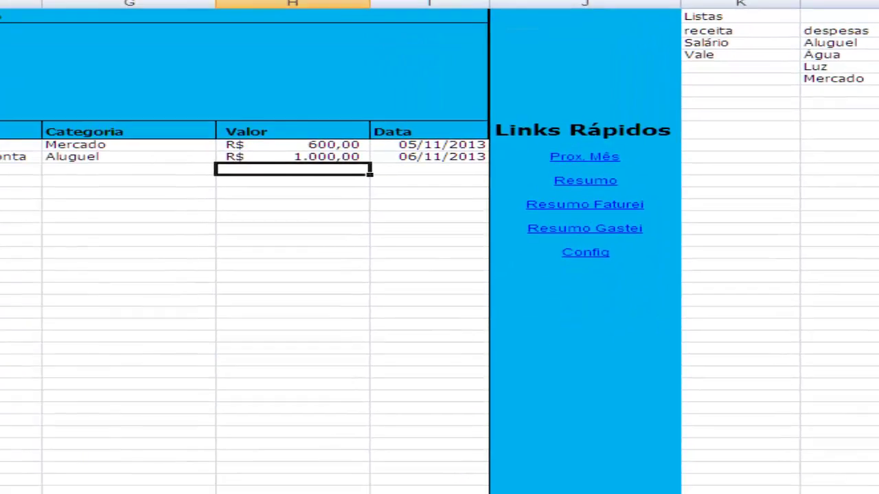
scroll(496, 177, down, 5)
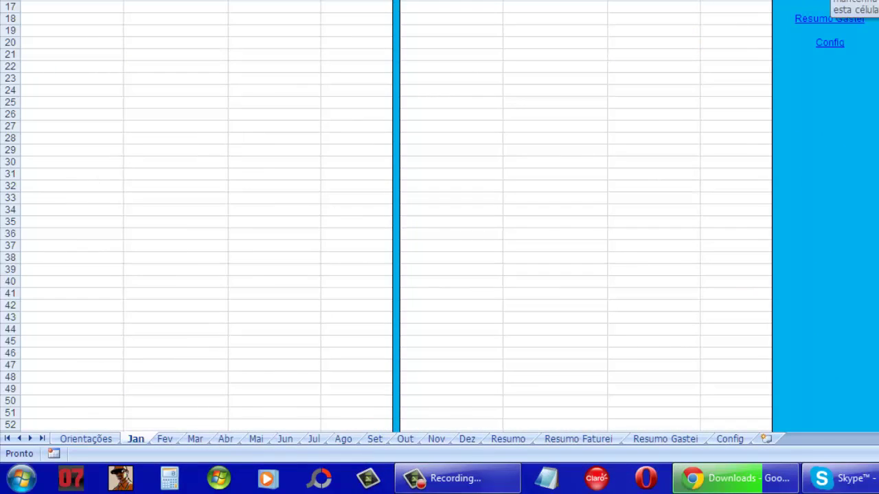
key(ctrl+Page_Down)
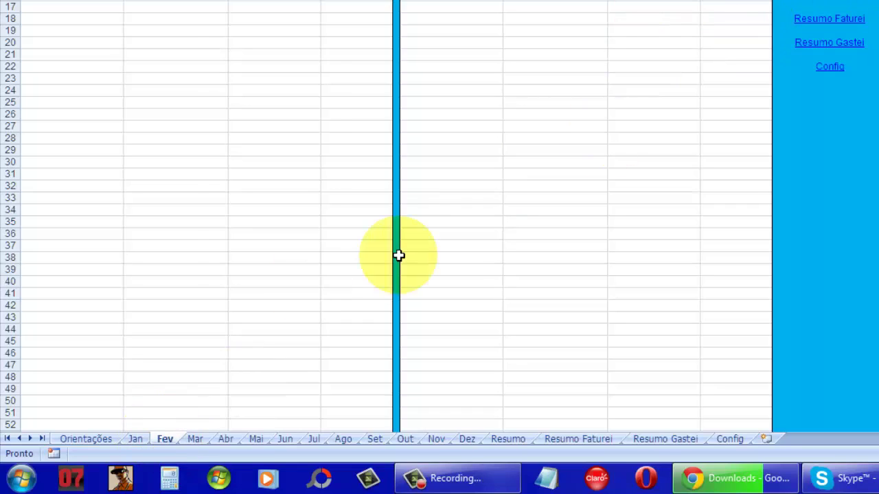
key(ctrl+Page_Up)
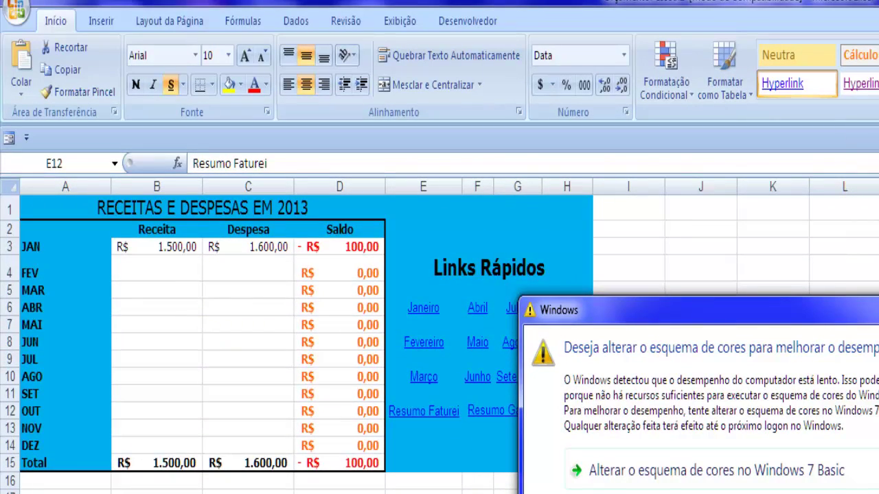
Close the colour-scheme warning and inspect the Resumo sheet's =Jan! formulas for the JAN totals and the FEV expense source
key(Escape)
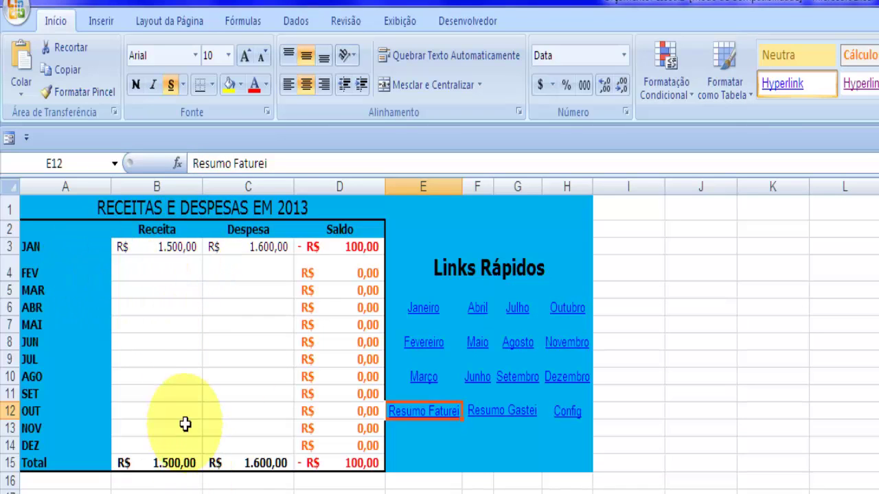
click(78, 278)
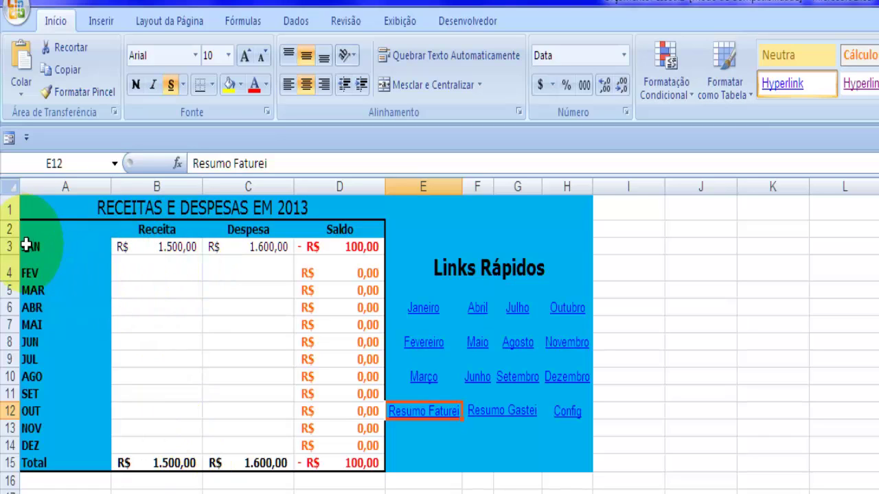
drag(158, 248, 234, 251)
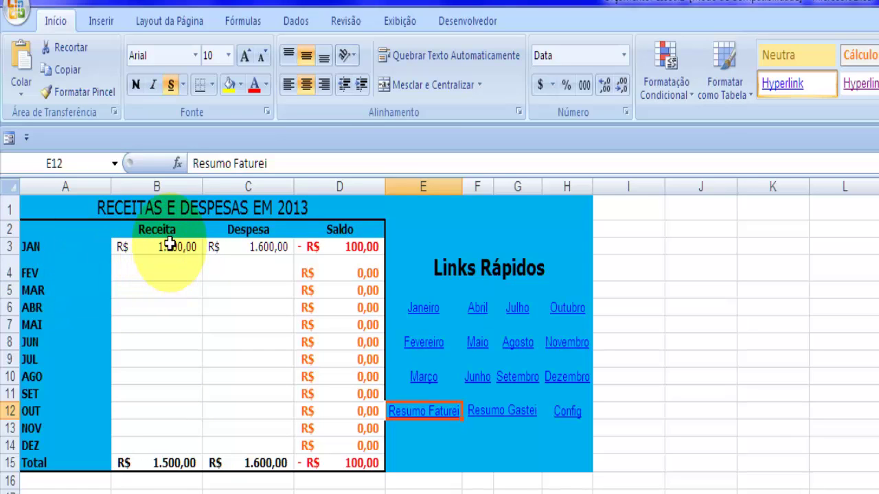
click(243, 270)
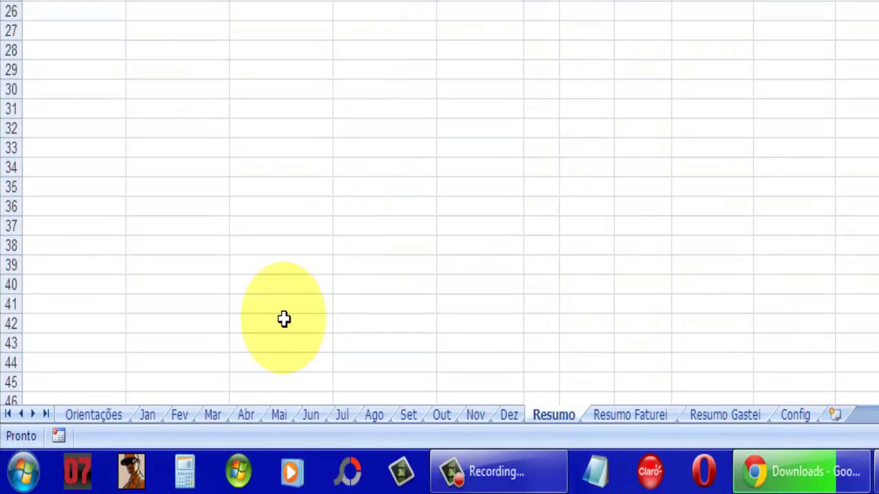
Check Resumo Faturei's A3 category formula, then select the Resumo Gastei expense categories A3:A6
click(653, 416)
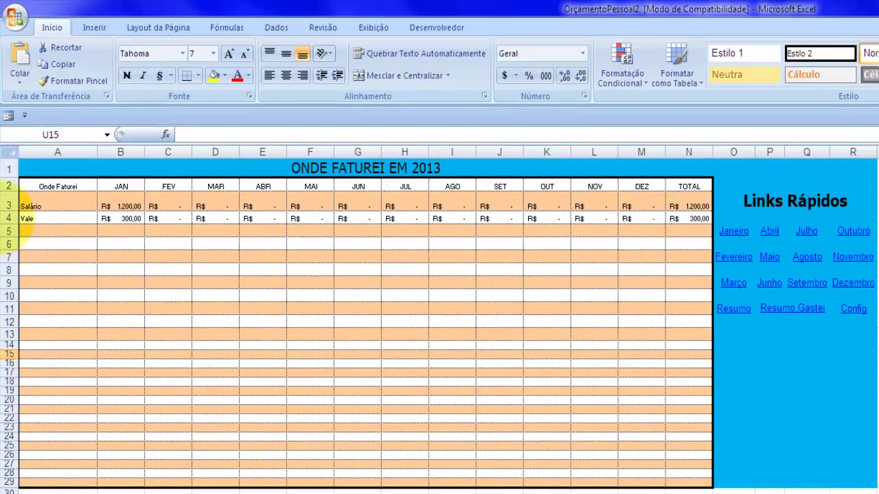
click(45, 206)
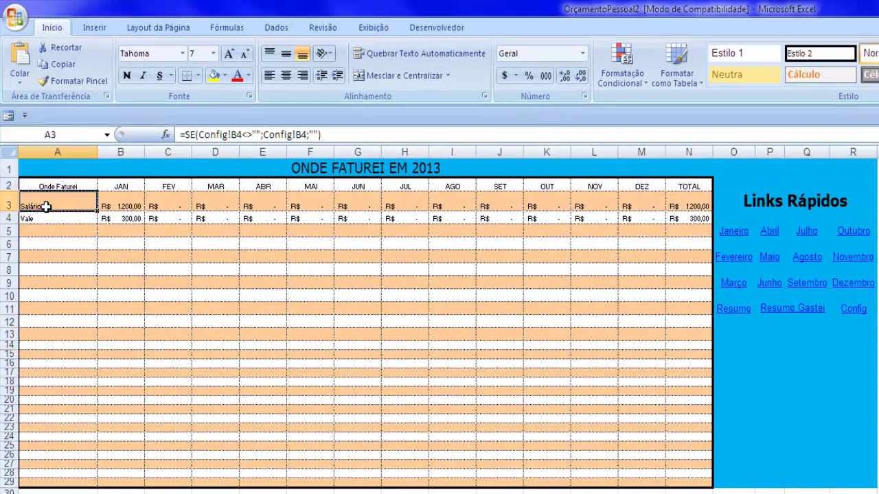
click(46, 206)
key(ctrl+Page_Down)
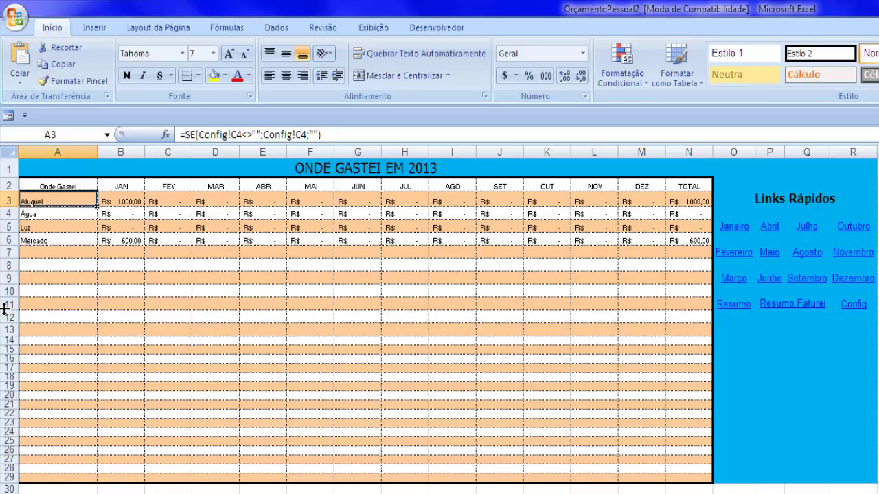
drag(42, 200, 43, 234)
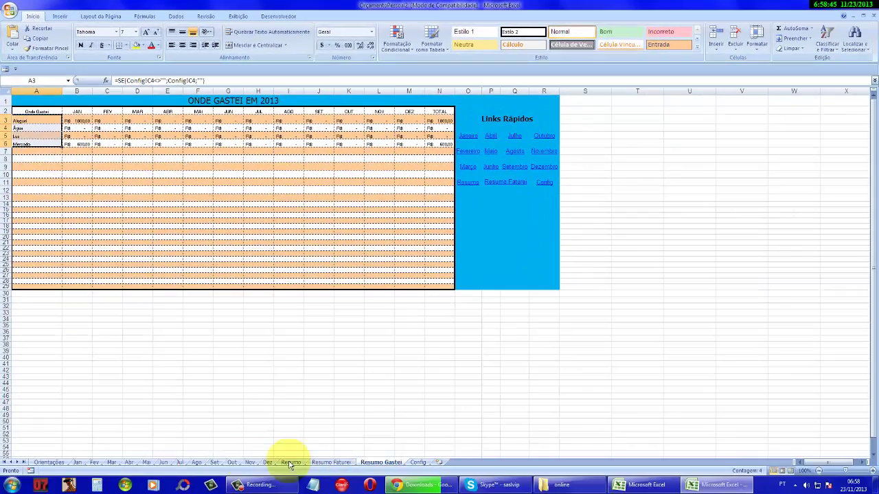
Go to the Orientações sheet, close the colour-scheme warning, and read down to the password and post-dated cheque notes
click(49, 463)
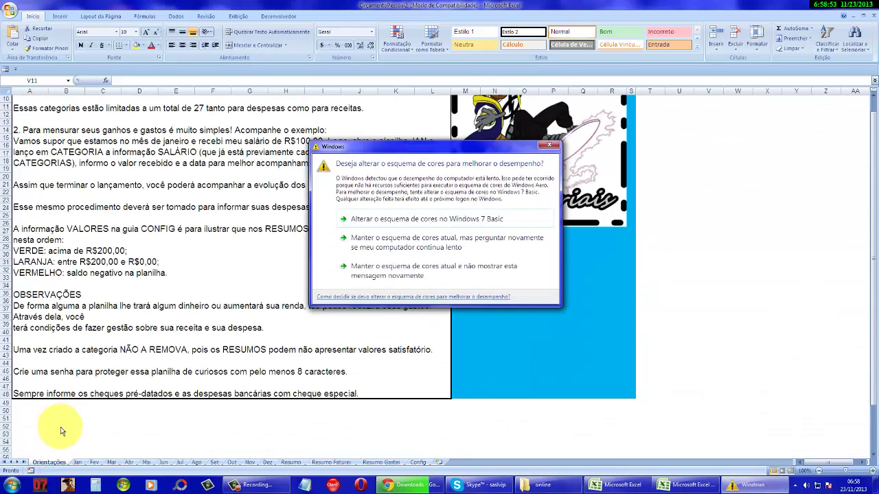
click(550, 145)
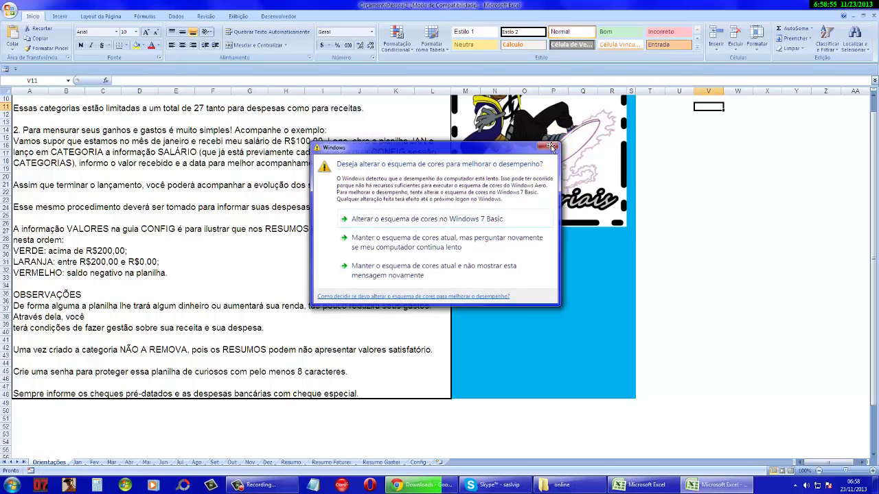
scroll(583, 264, up, 1)
scroll(582, 264, up, 2)
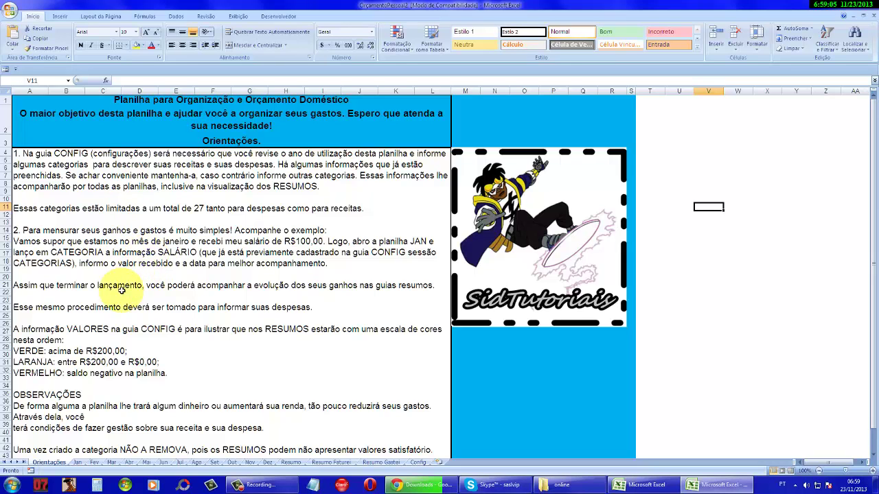
scroll(121, 289, down, 4)
scroll(121, 290, up, 3)
scroll(121, 289, up, 1)
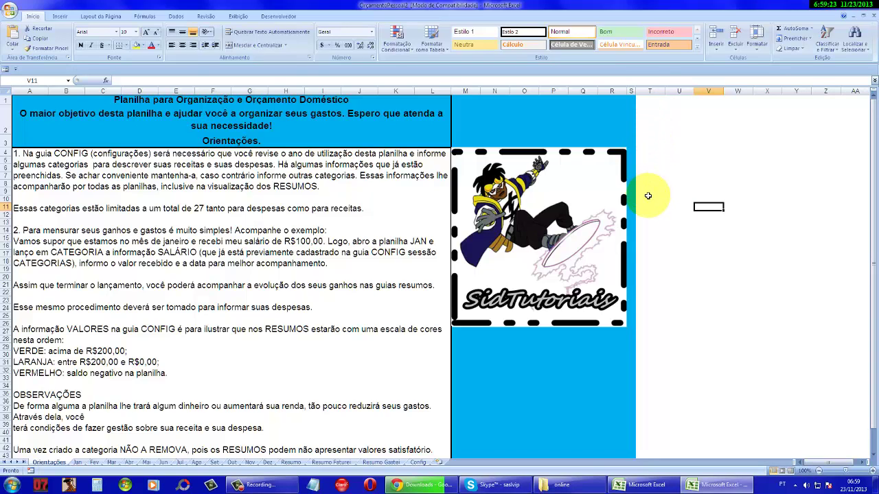
scroll(648, 196, down, 1)
scroll(646, 197, down, 1)
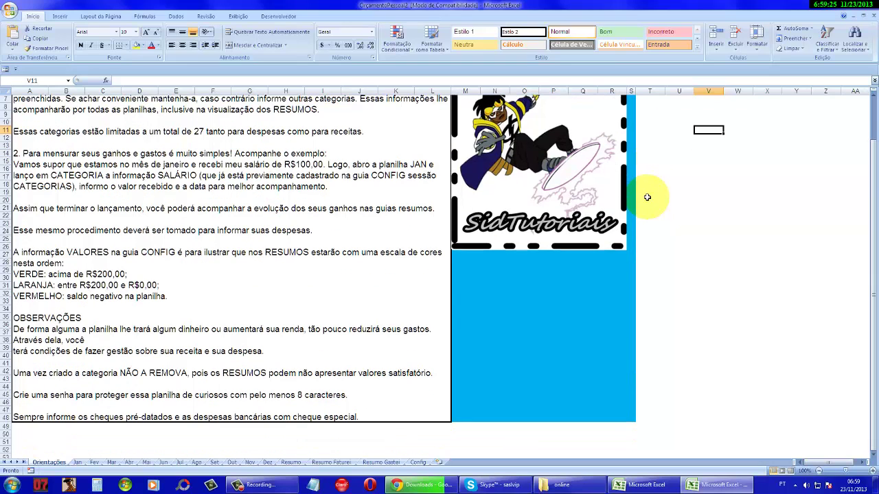